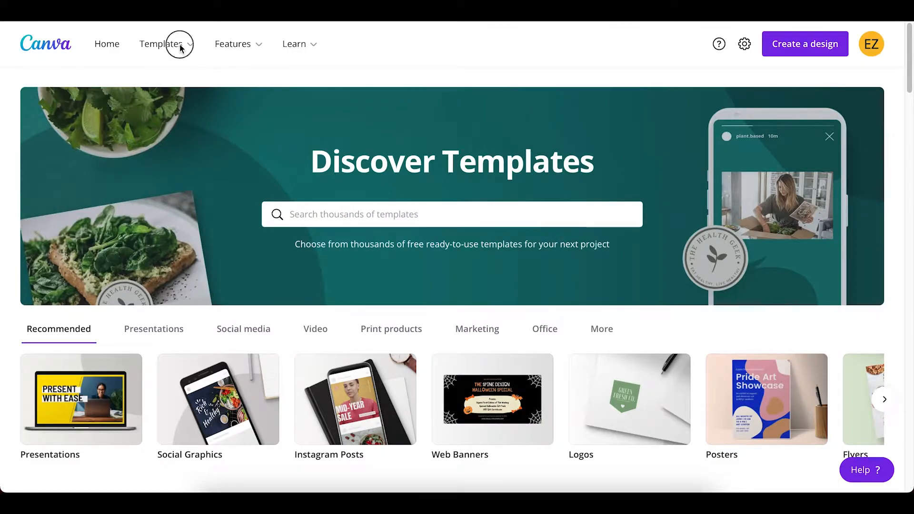
Find the Orange Halloween Party Night Facebook Post among the Facebook post templates and start customizing it
left_click(180, 47)
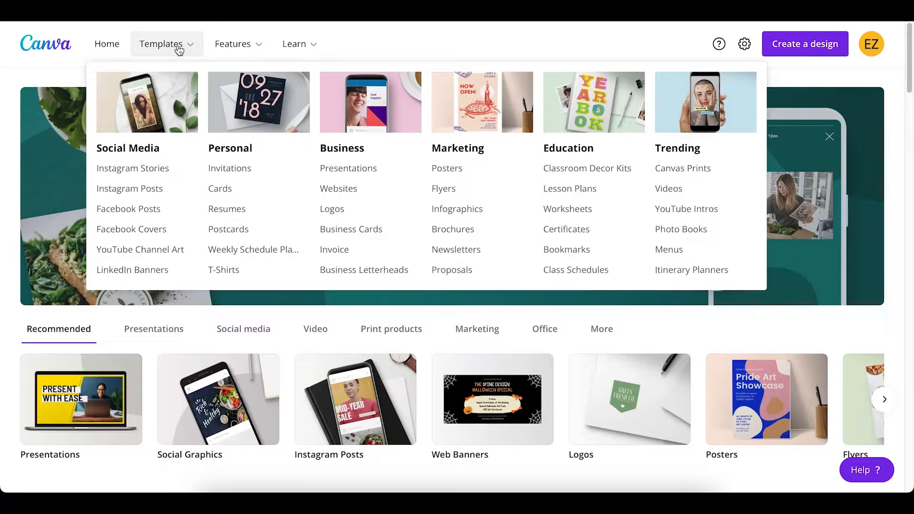
left_click(154, 212)
scroll(418, 345, "down", 20)
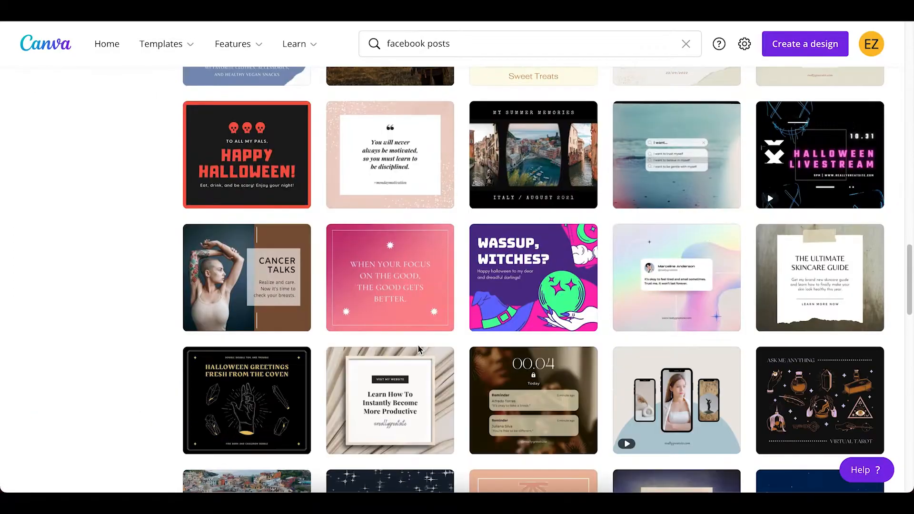
scroll(417, 352, "down", 8)
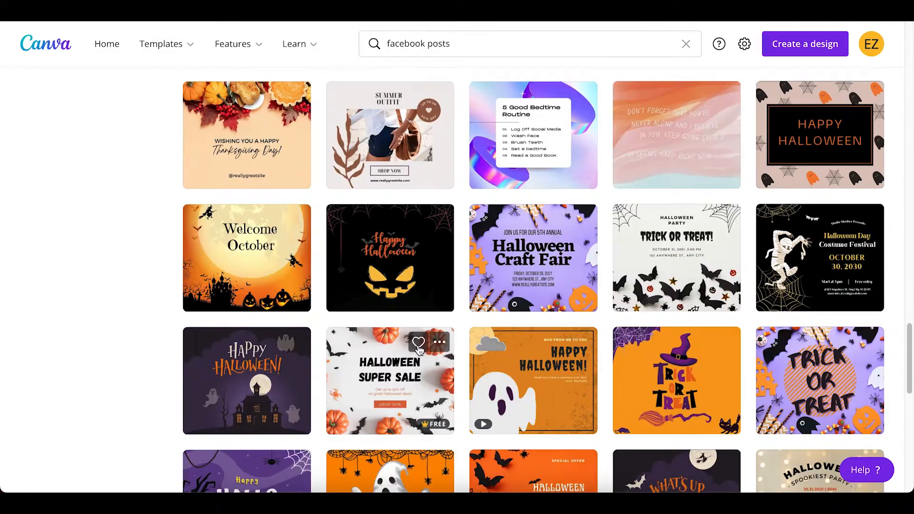
scroll(418, 351, "down", 10)
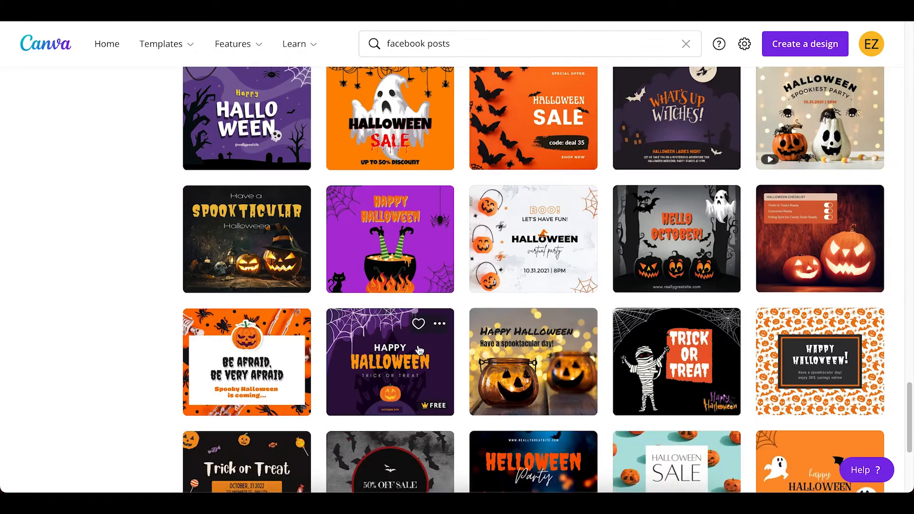
scroll(419, 351, "down", 10)
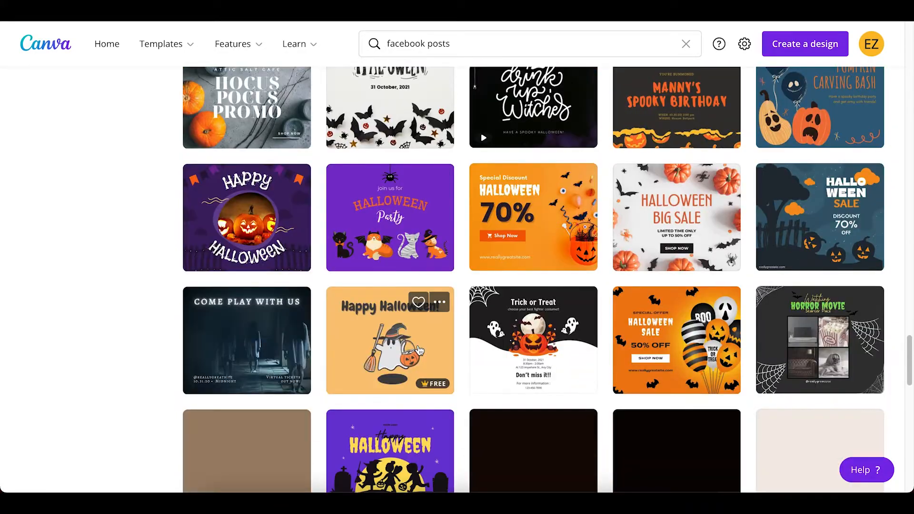
scroll(419, 351, "down", 10)
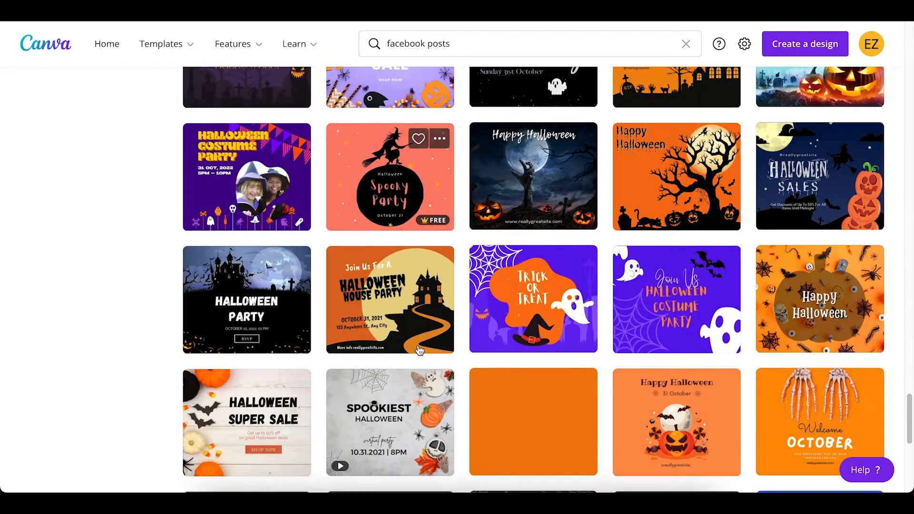
scroll(418, 345, "down", 10)
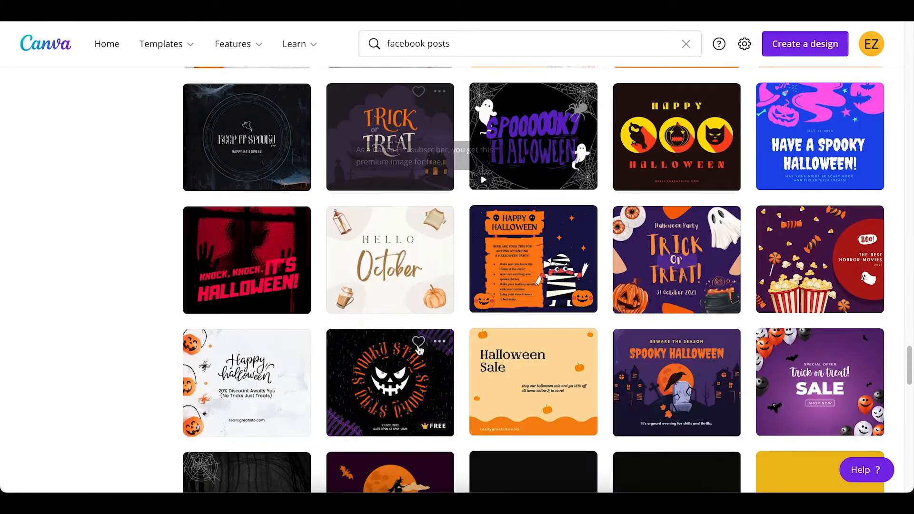
scroll(419, 351, "down", 10)
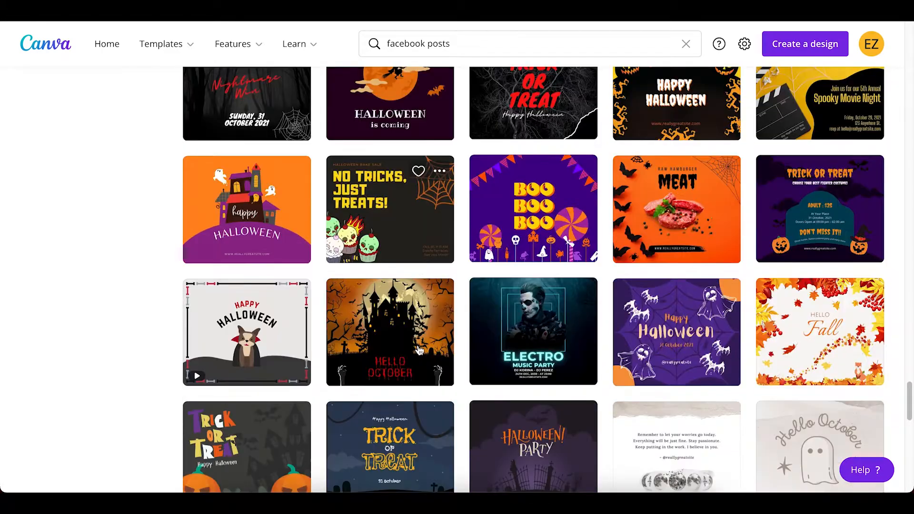
scroll(419, 351, "down", 10)
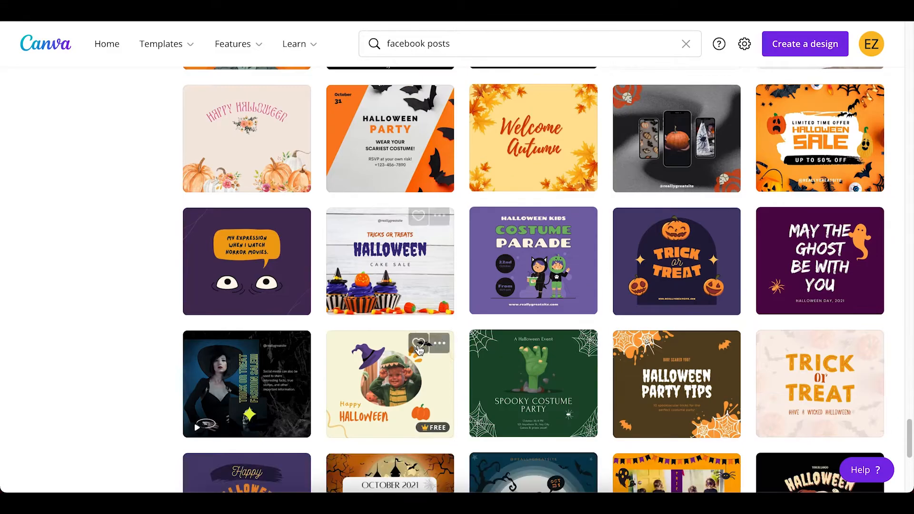
scroll(419, 351, "down", 10)
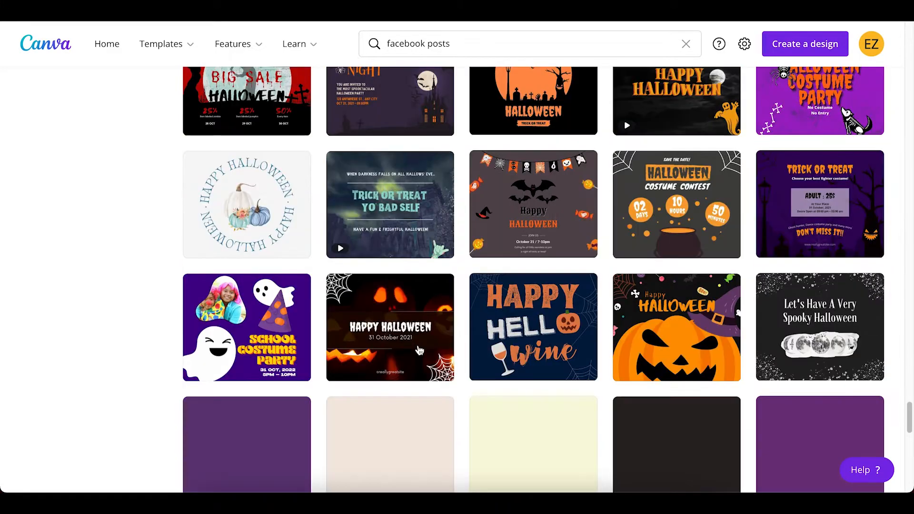
scroll(419, 350, "down", 7)
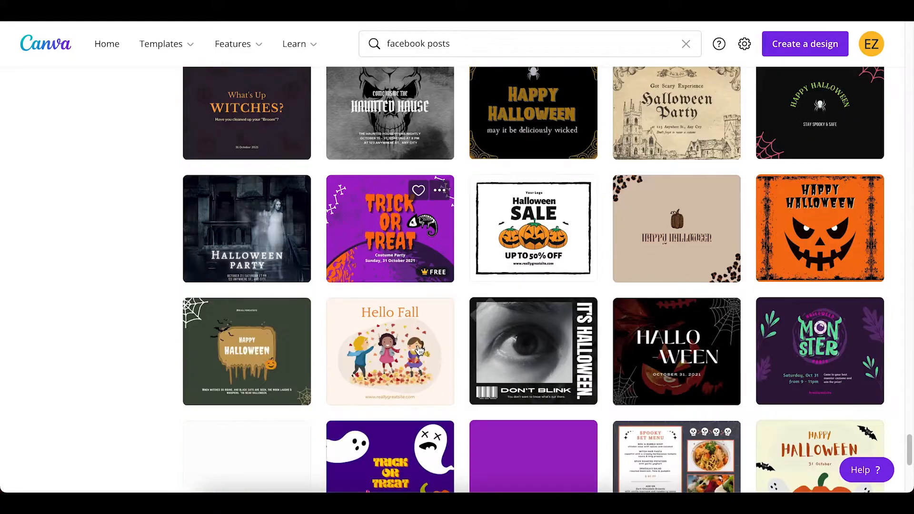
scroll(419, 350, "down", 9)
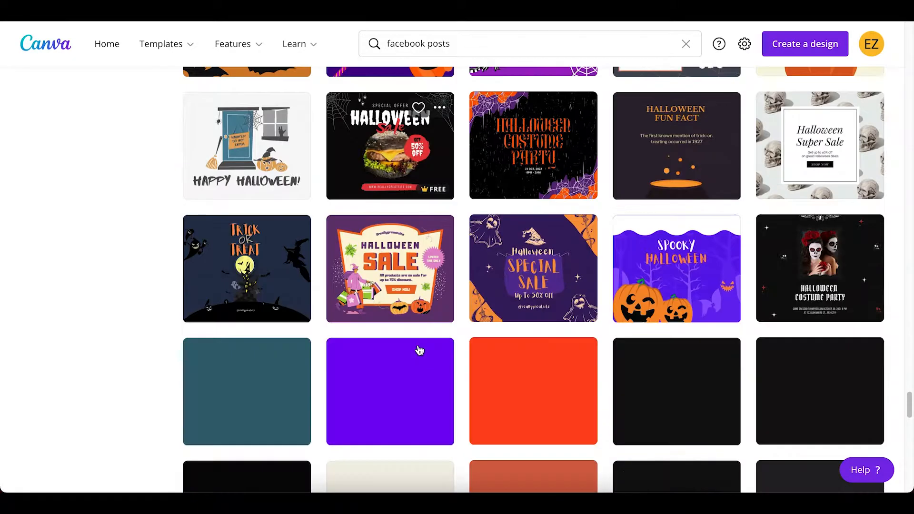
scroll(418, 348, "down", 7)
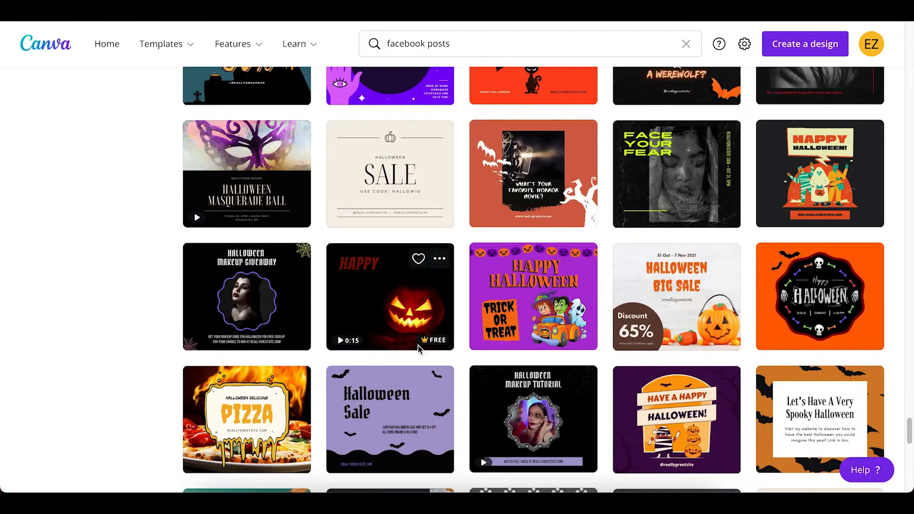
scroll(418, 350, "down", 4)
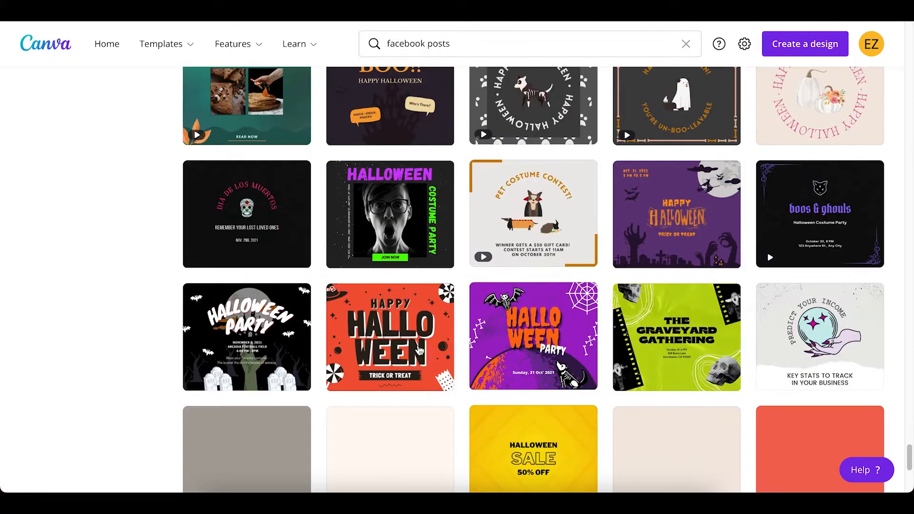
scroll(419, 350, "down", 5)
scroll(419, 351, "down", 12)
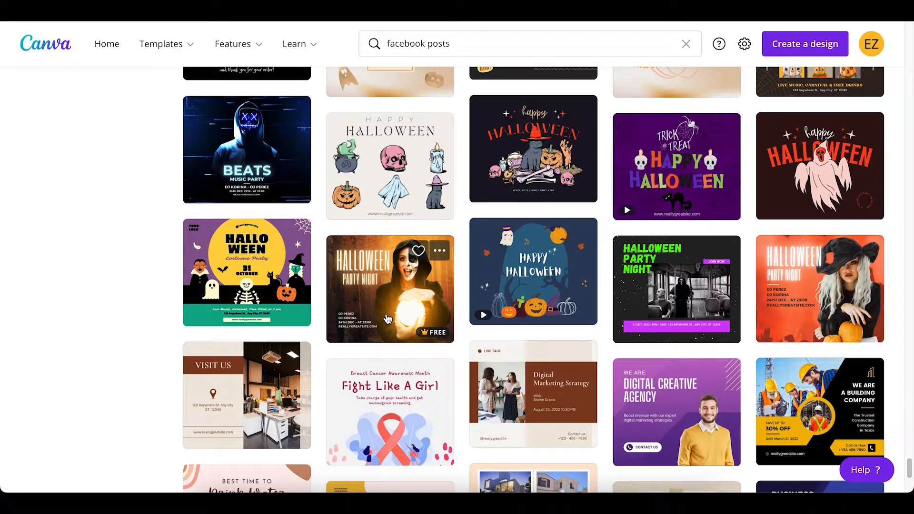
left_click(388, 318)
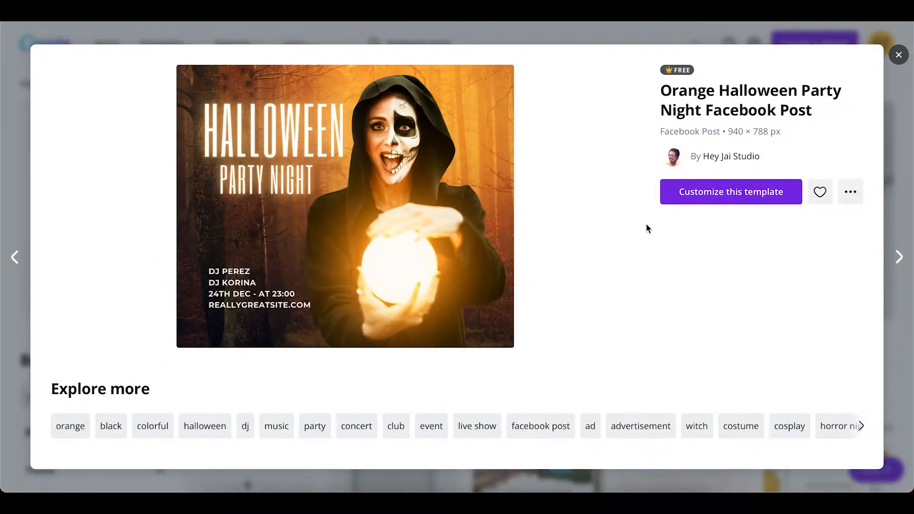
left_click(733, 192)
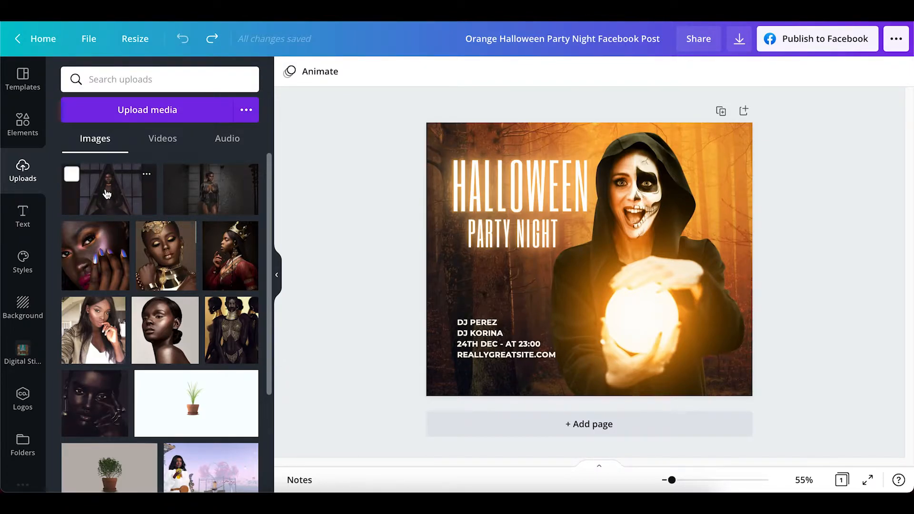
Place the uploaded image of the seated woman in black on the right half of the design and remove its background
left_click(107, 193)
left_click_drag(107, 192, 572, 271)
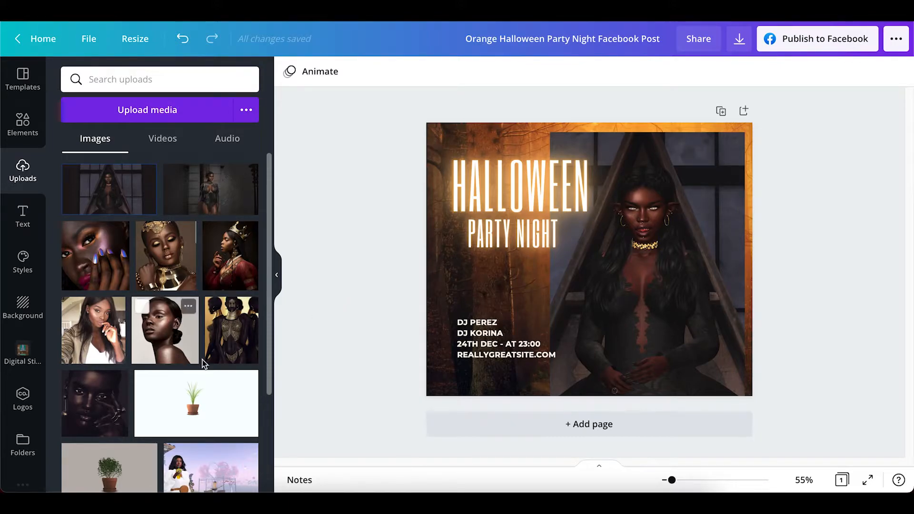
left_click(635, 270)
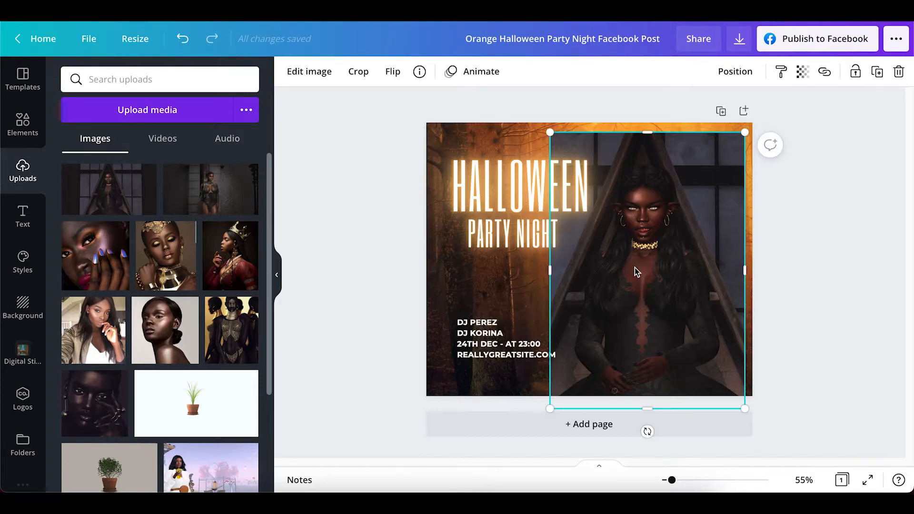
left_click(310, 72)
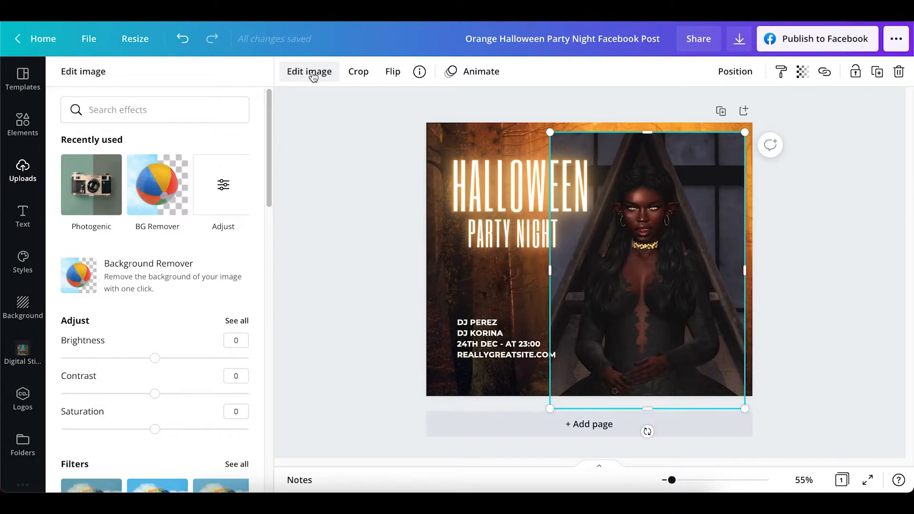
left_click(159, 275)
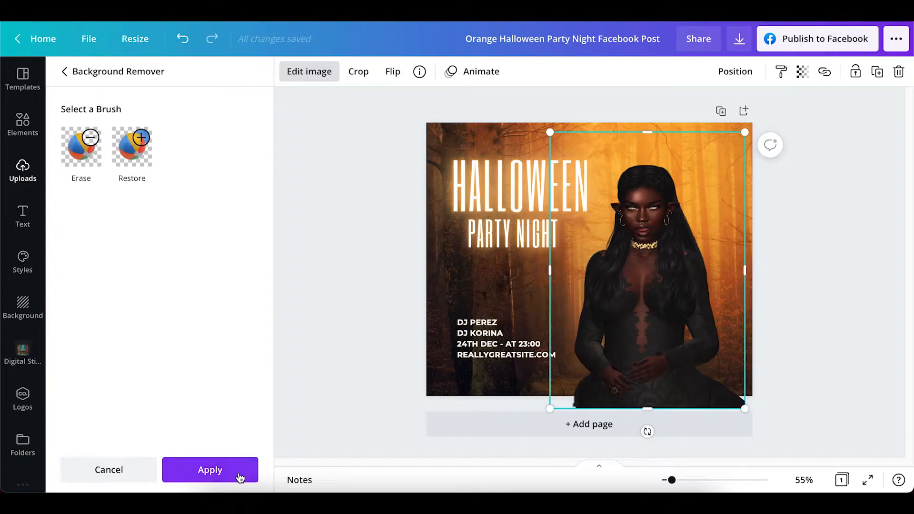
left_click(219, 474)
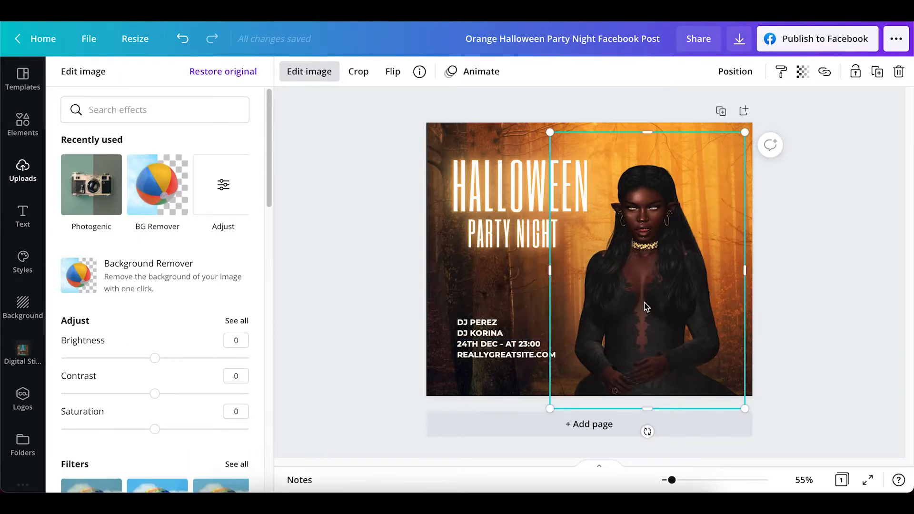
Move the woman cutout against the design's right edge and trim its upper and lower edges to the page bounds
left_click_drag(644, 307, 652, 290)
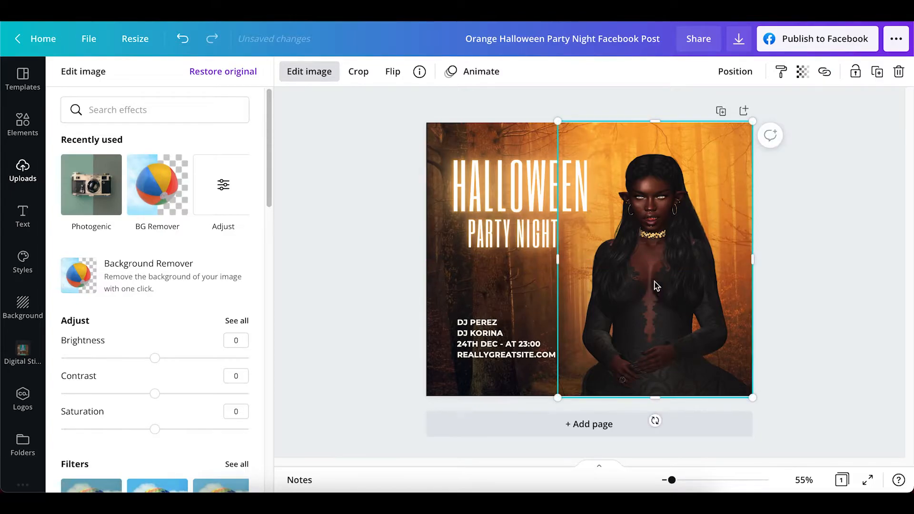
left_click(657, 123)
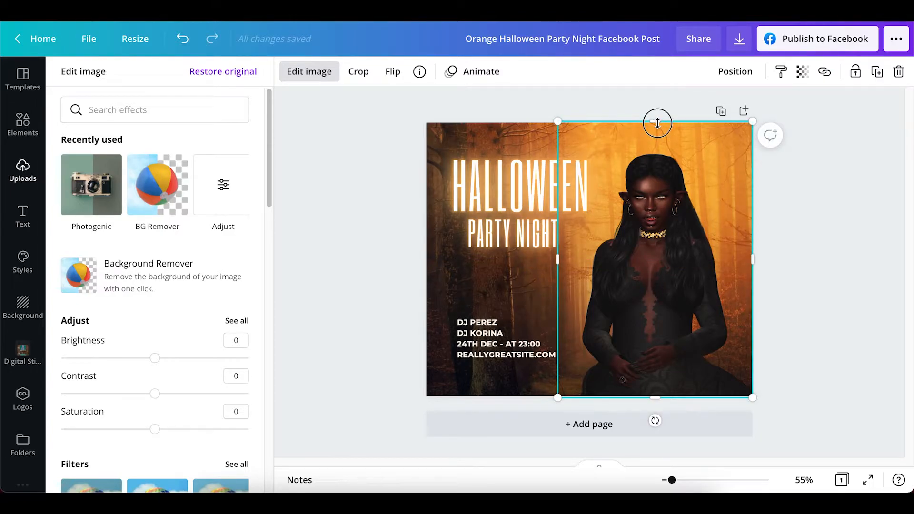
left_click_drag(657, 122, 657, 125)
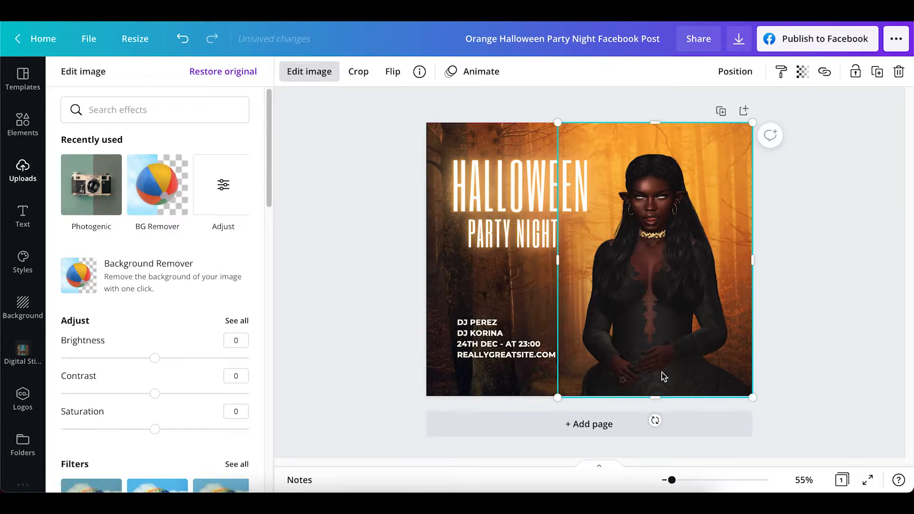
left_click(655, 397)
left_click_drag(654, 397, 655, 395)
left_click(854, 287)
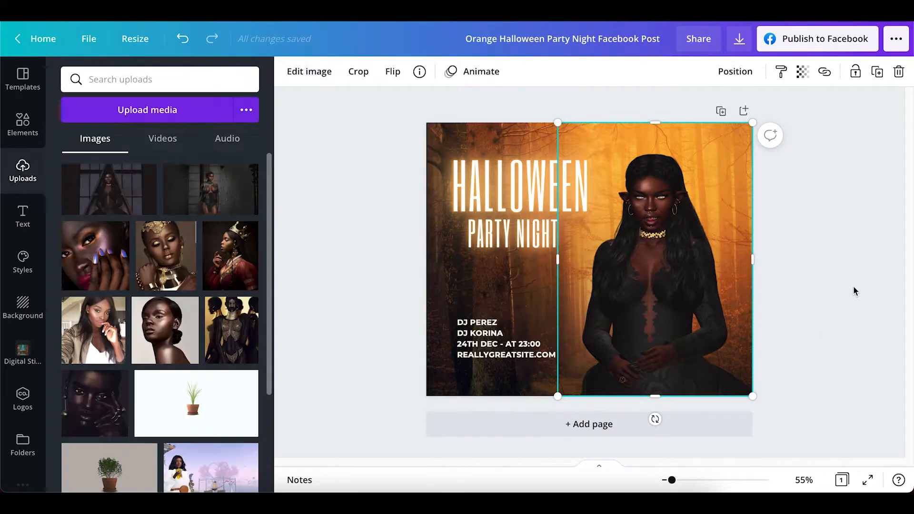
left_click(834, 235)
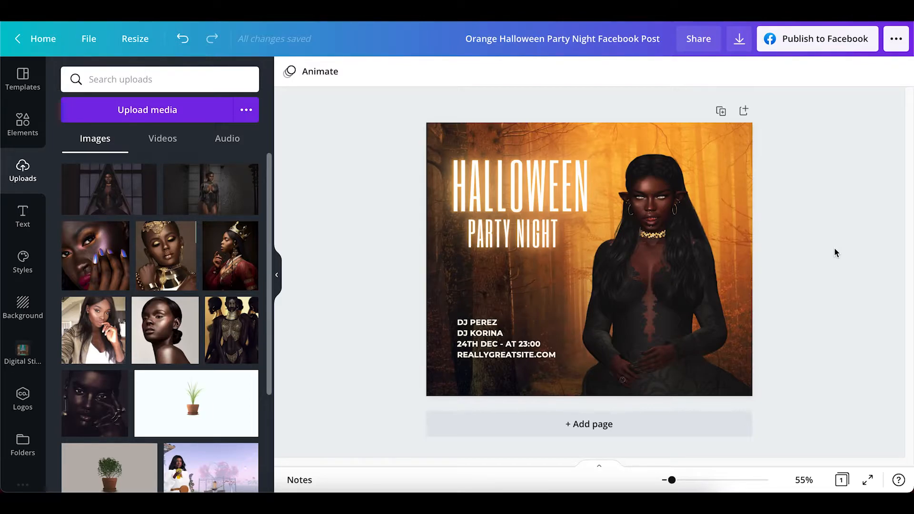
Apply the warm Latte effect from the Photogenic set to the woman cutout
left_click(680, 292)
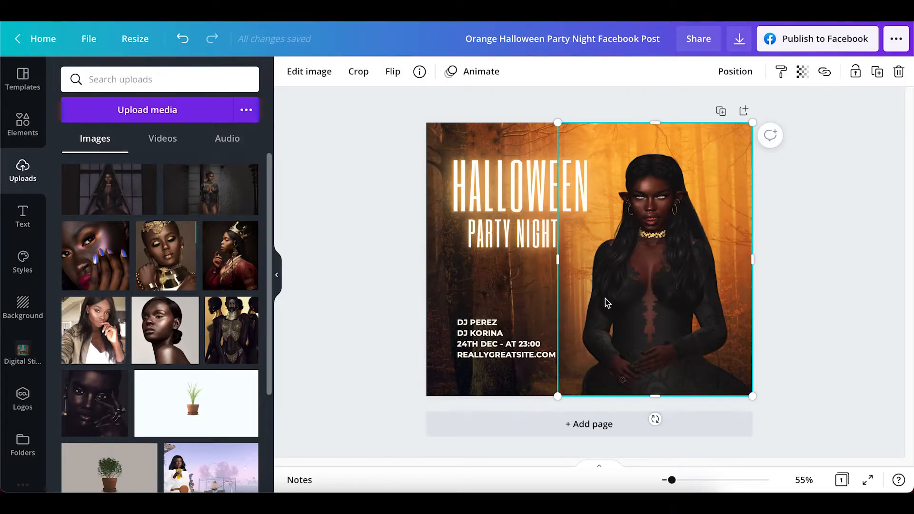
left_click(309, 72)
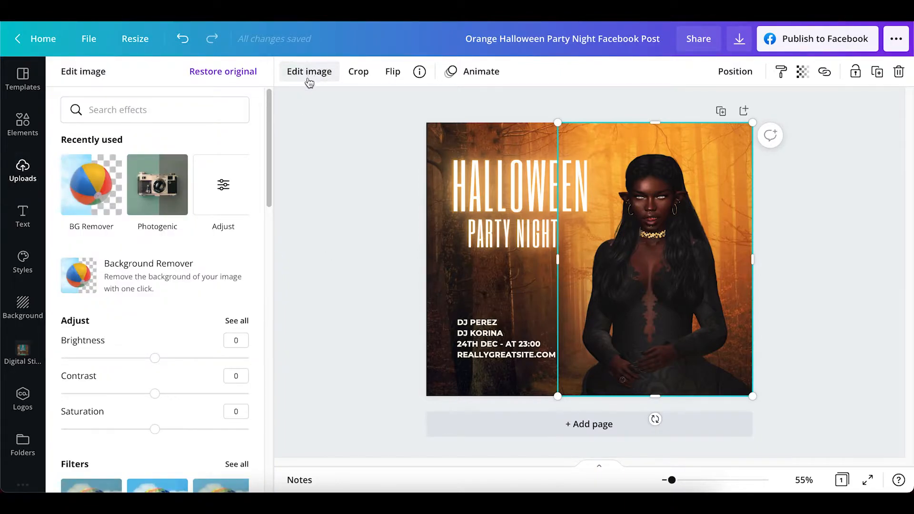
left_click_drag(268, 165, 282, 261)
left_click(236, 245)
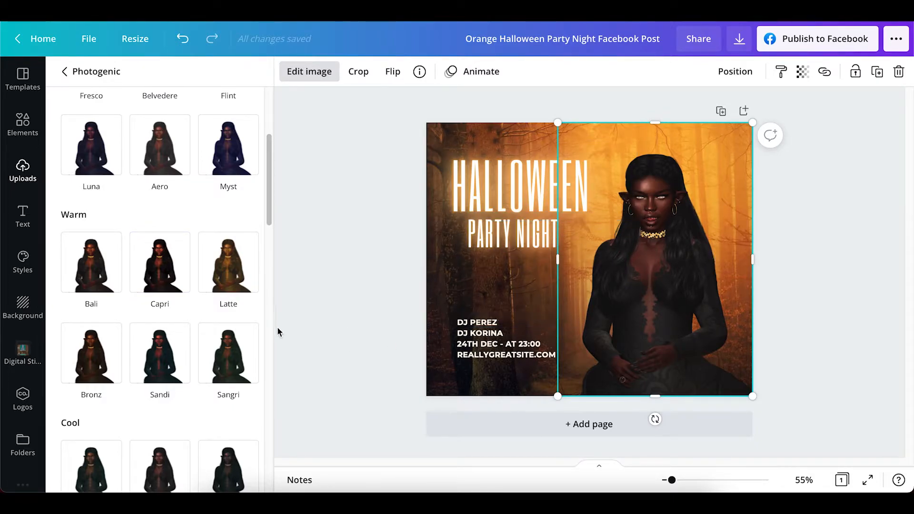
left_click(239, 280)
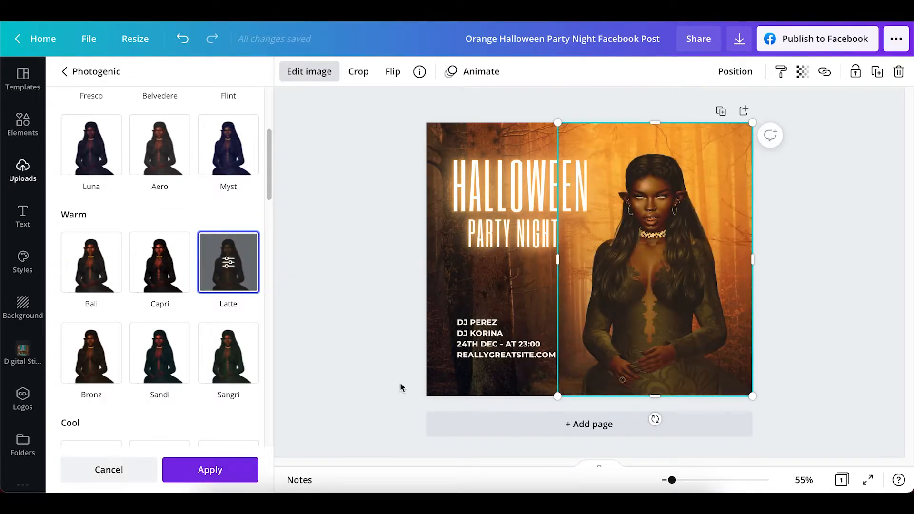
left_click(831, 273)
left_click(808, 270)
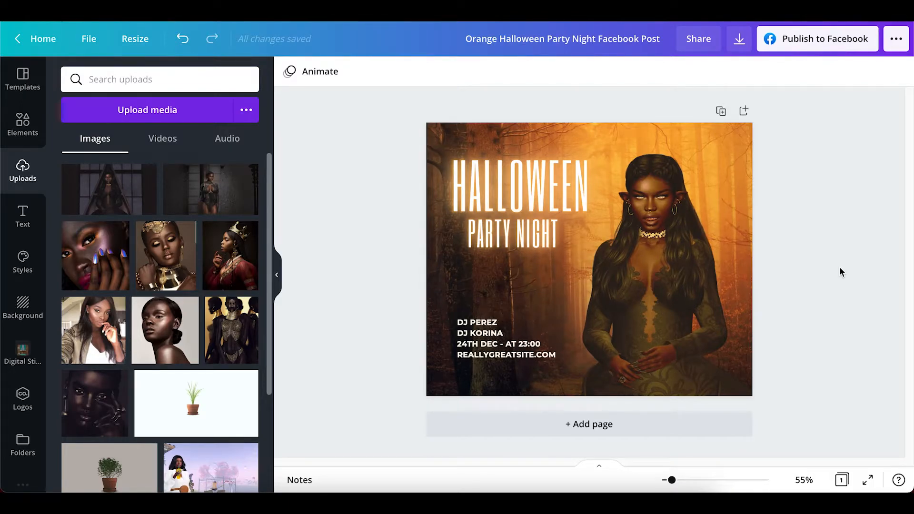
Look through the image adjustments, filters and effects available for the woman cutout
left_click(680, 252)
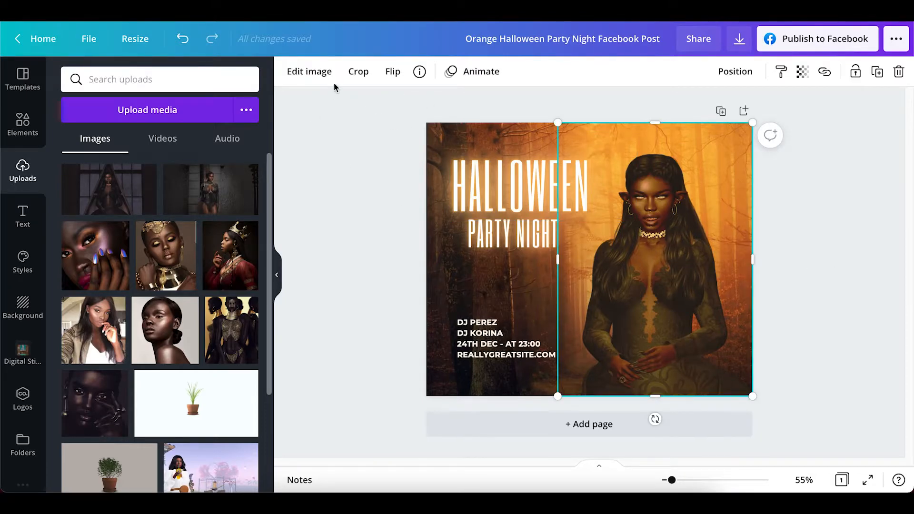
left_click(328, 77)
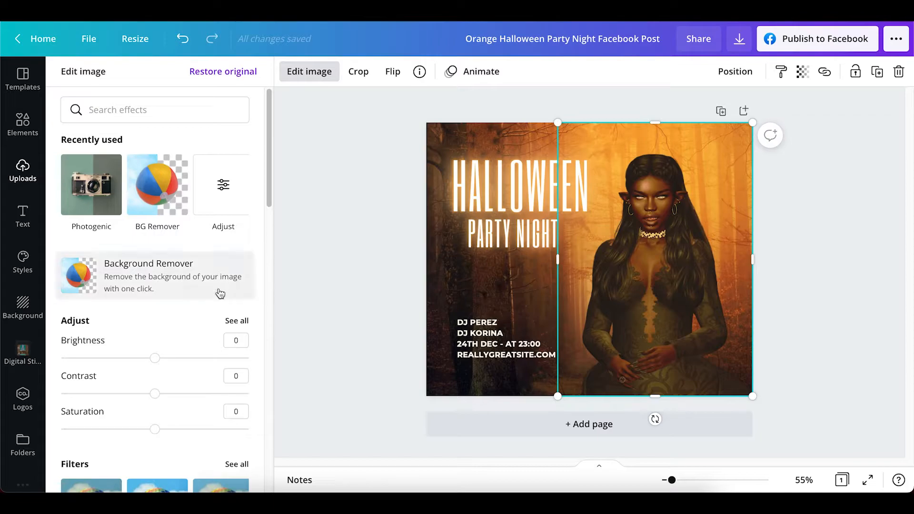
left_click_drag(271, 171, 271, 267)
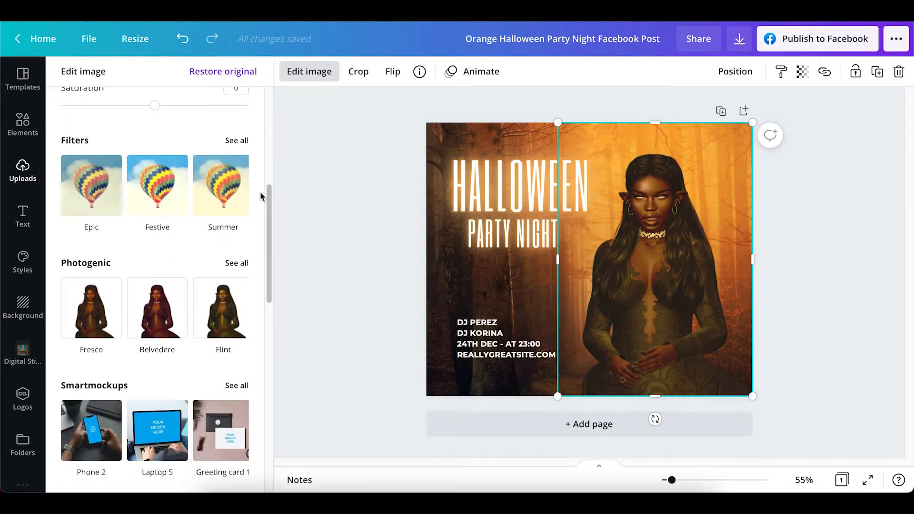
left_click_drag(273, 231, 271, 273)
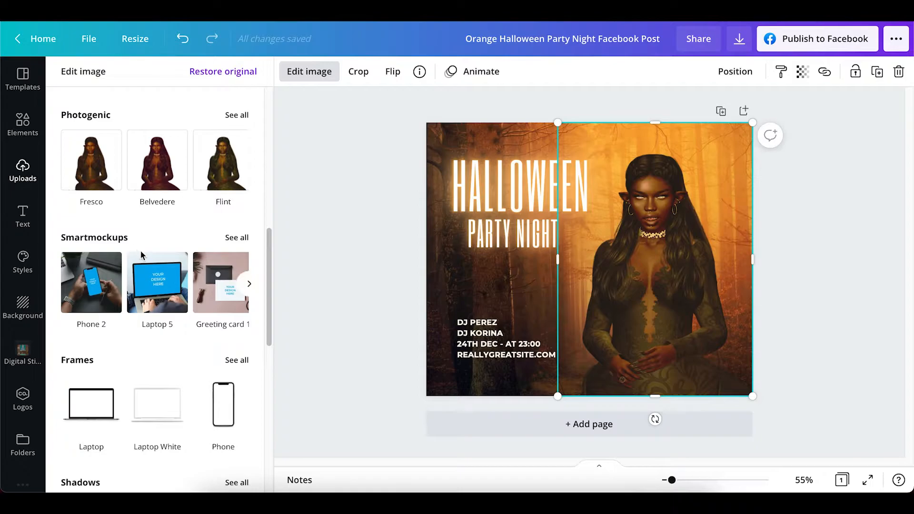
left_click_drag(269, 286, 272, 142)
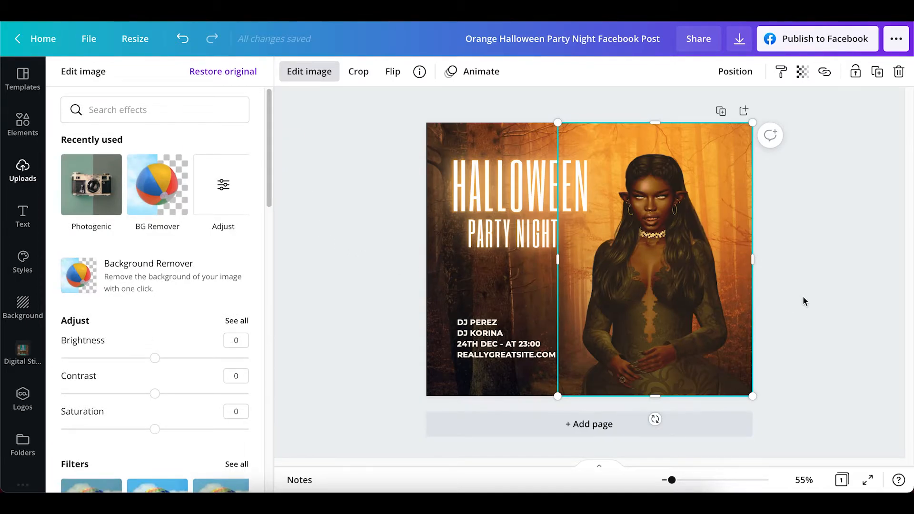
left_click(832, 278)
left_click(821, 247)
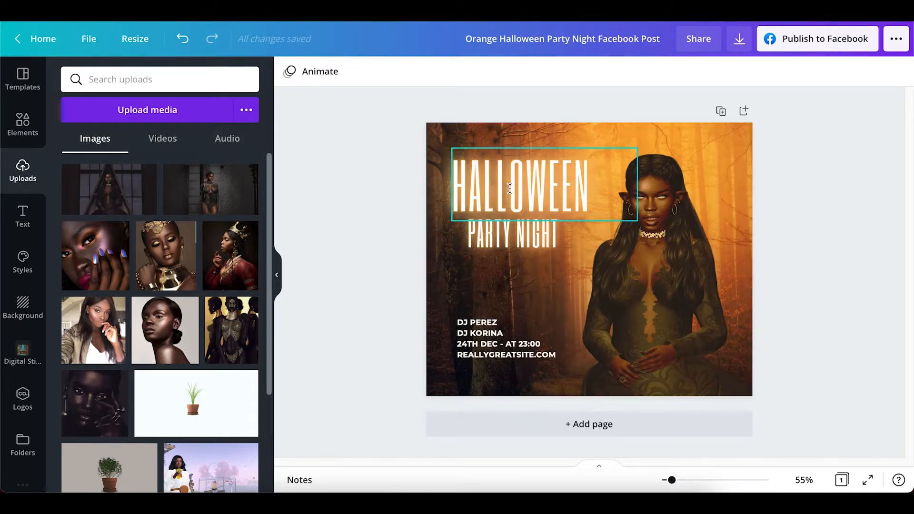
Delete the glowing "HALLOWEEN" and "PARTY NIGHT" titles from the design
left_click(509, 189)
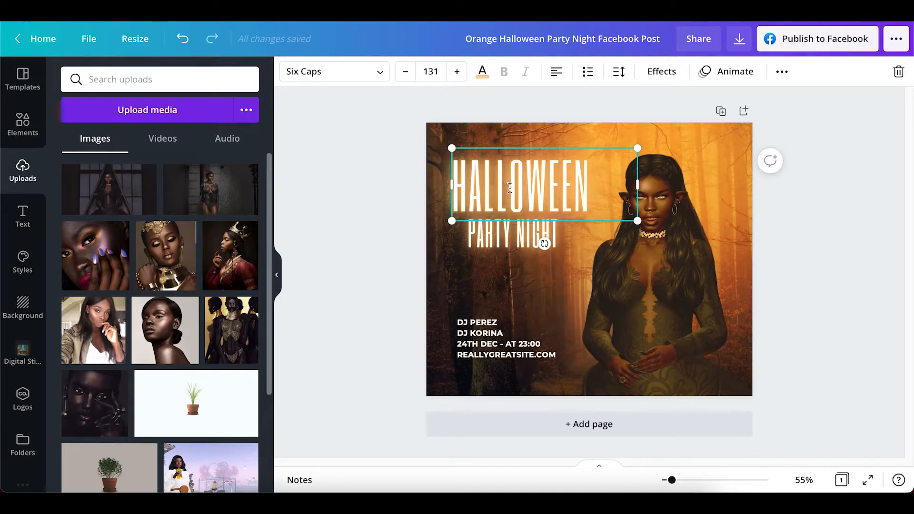
left_click(25, 216)
left_click(318, 307)
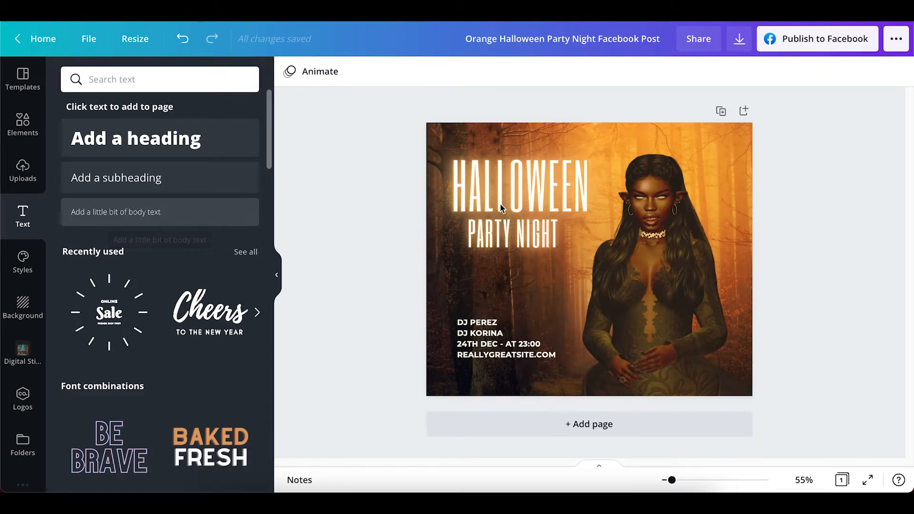
left_click(507, 193)
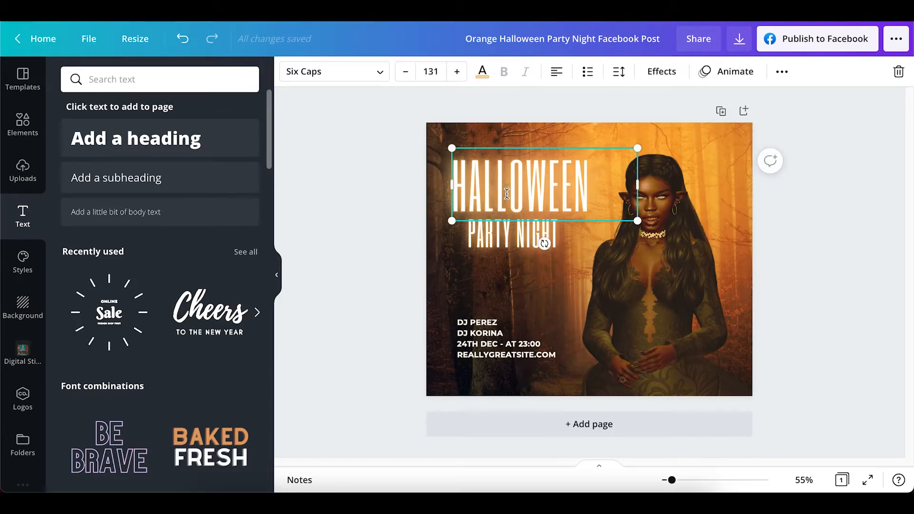
key("Delete")
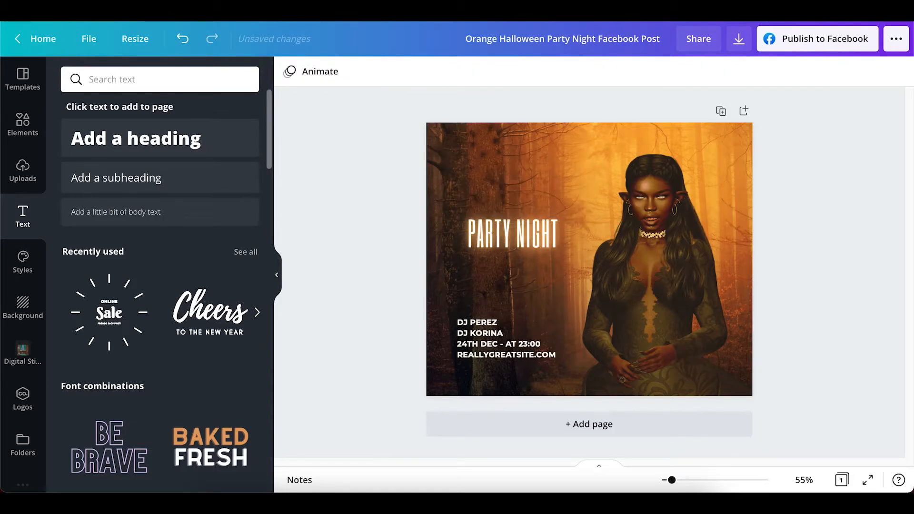
left_click(509, 229)
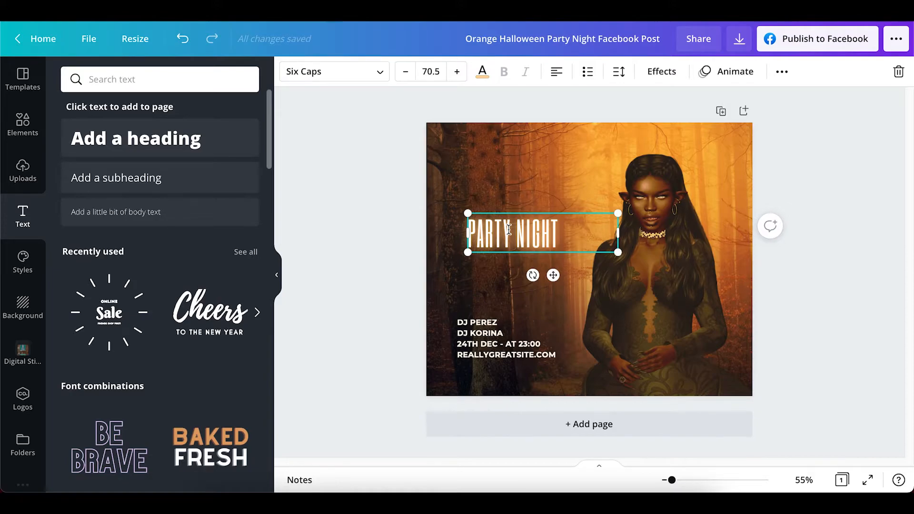
key("Delete")
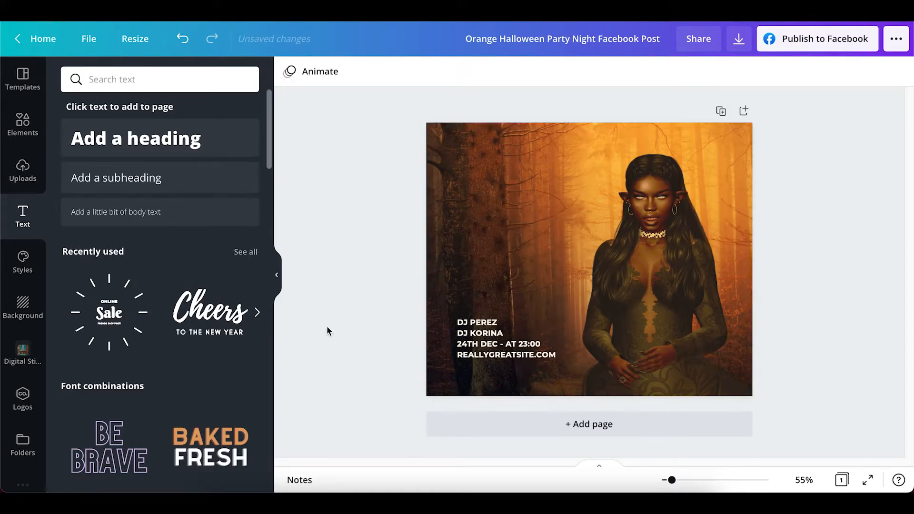
Add the "Cheers to the New Year" text combination and place it in the upper left of the design
left_click(218, 318)
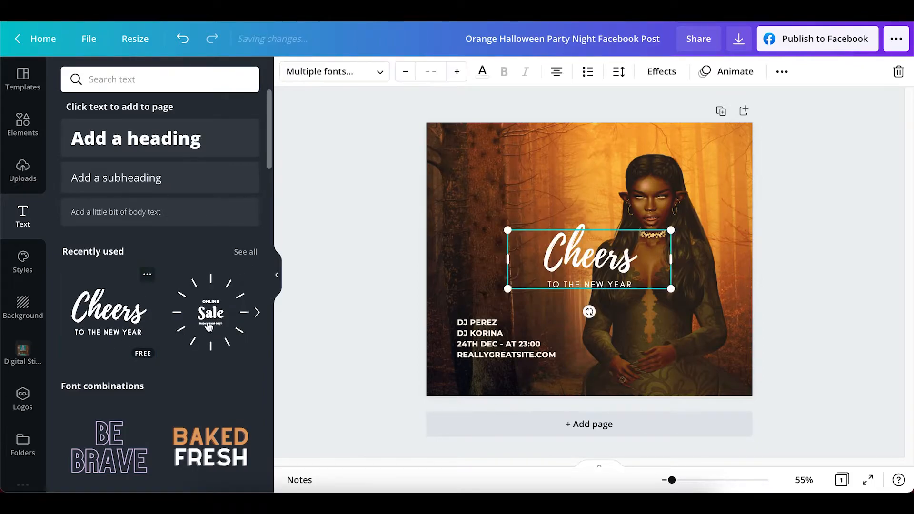
left_click(585, 259)
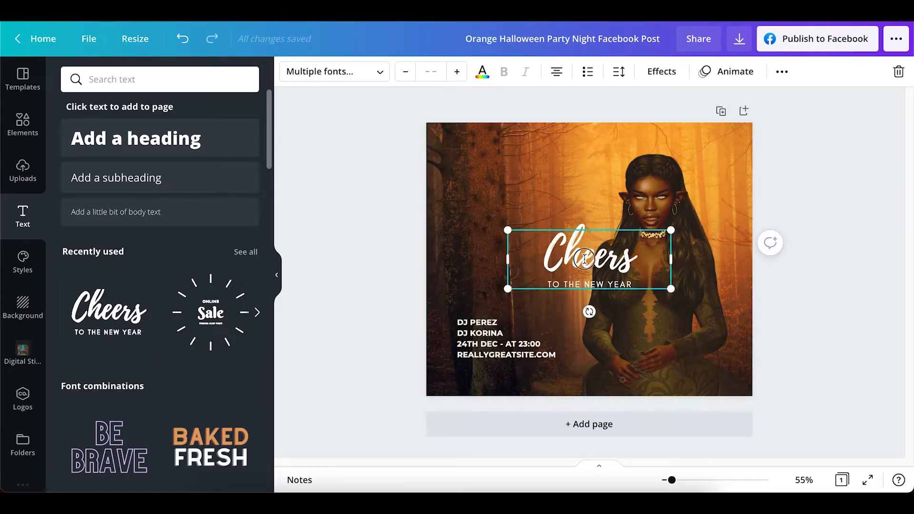
left_click_drag(585, 259, 509, 178)
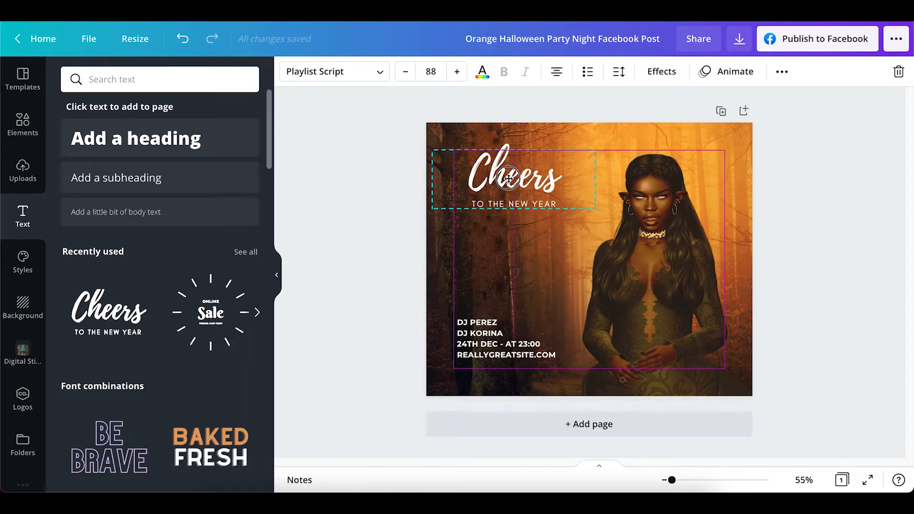
left_click_drag(509, 178, 509, 178)
Clear the "TO THE NEW YEAR" line and replace "Cheers" with "Halloween Party" on two lines
left_click(566, 205)
double_click(564, 206)
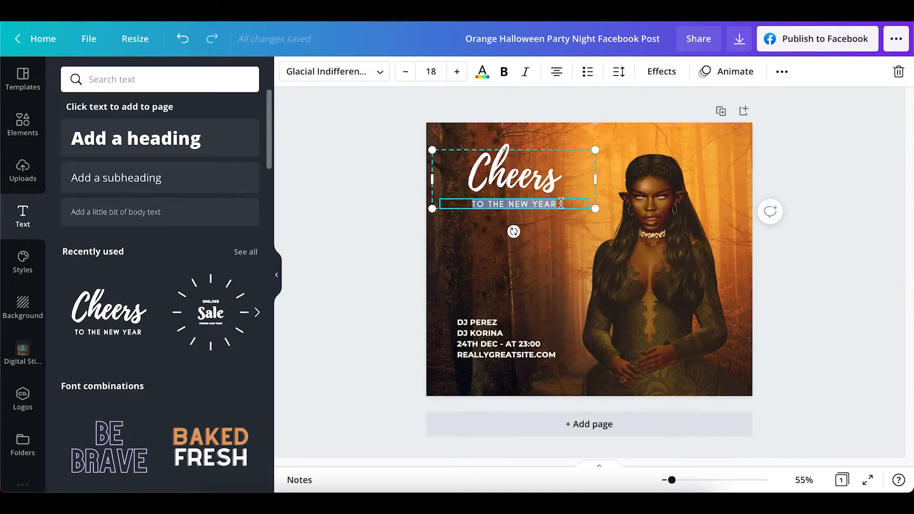
key("BackSpace")
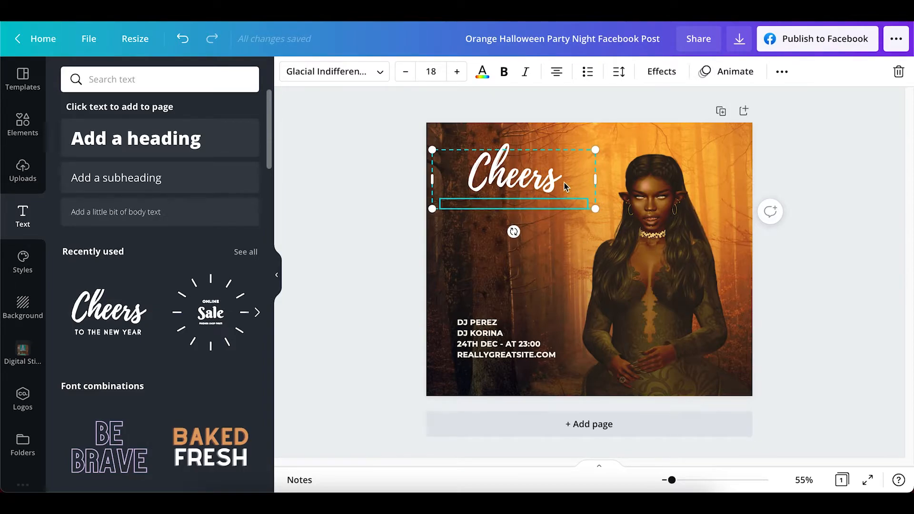
left_click(563, 182)
double_click(559, 181)
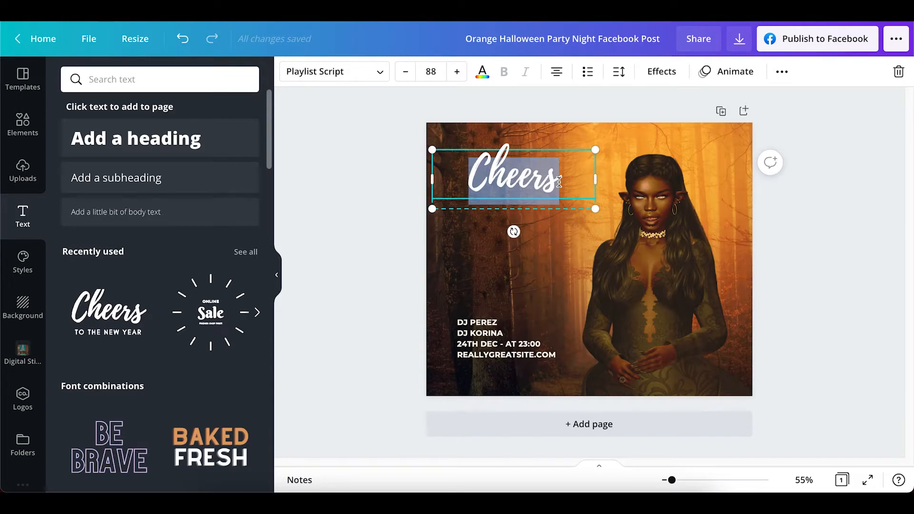
type("Ha")
type("lloween")
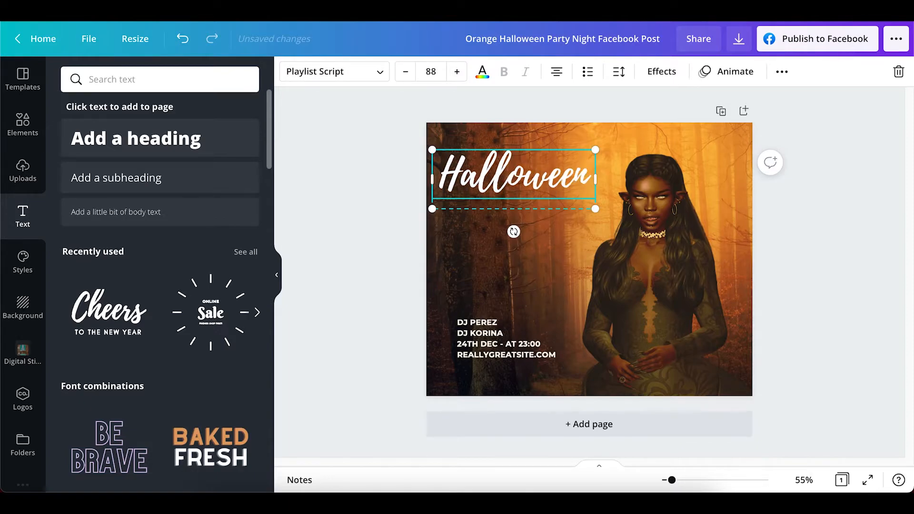
key("Return")
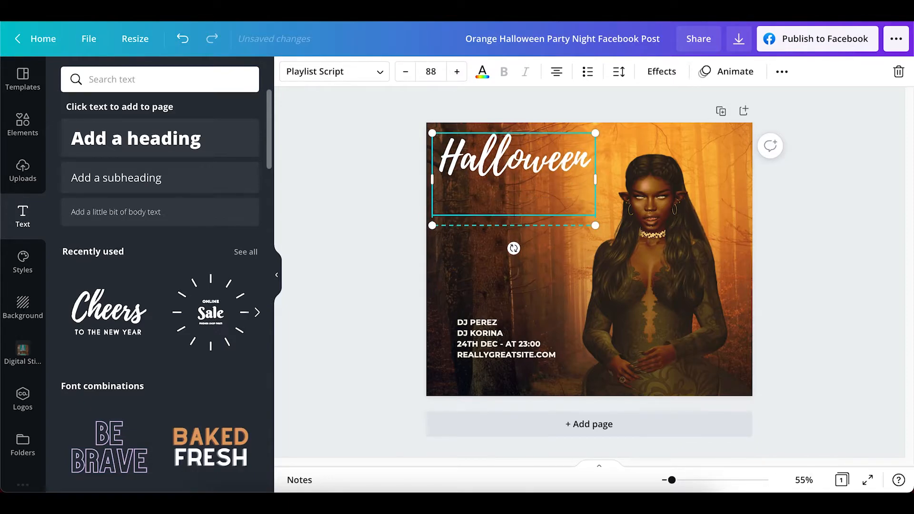
type("Party")
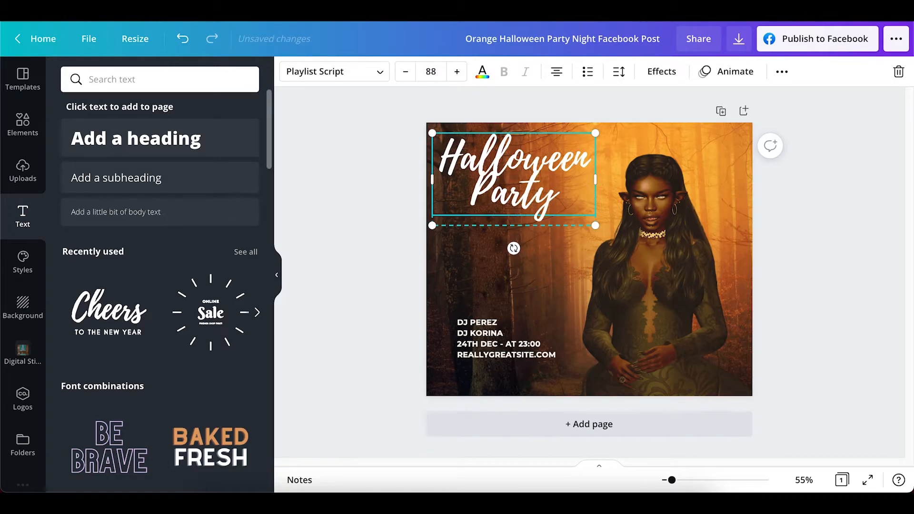
left_click(806, 230)
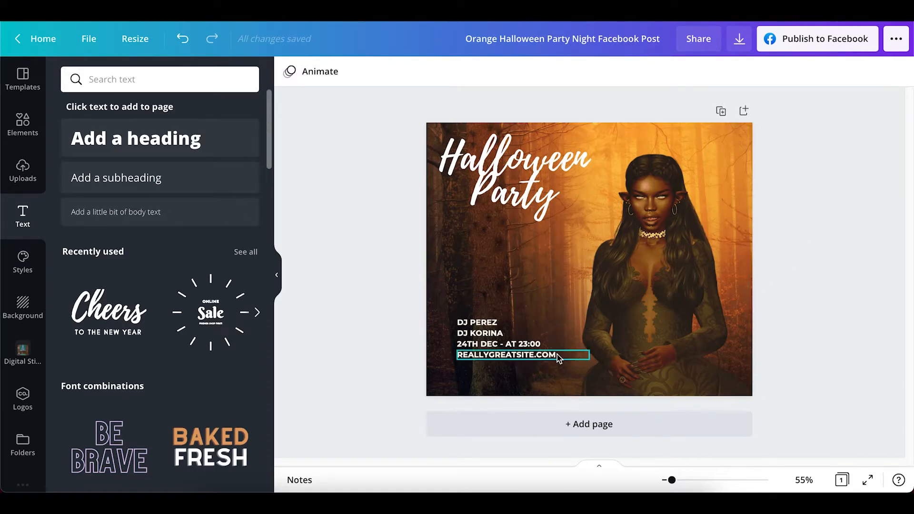
Delete the four event detail lines in the lower left: both DJ names, the date and time, and the website
left_click(487, 323)
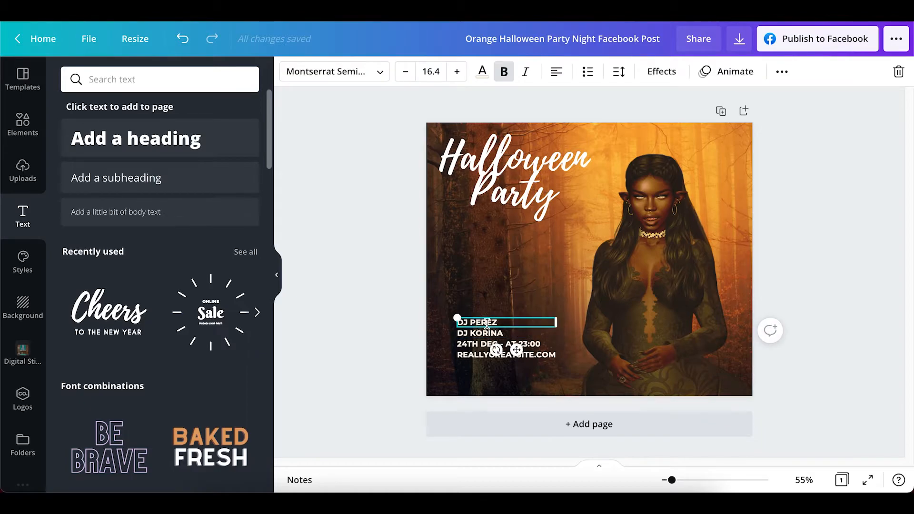
key("Delete")
left_click(486, 333)
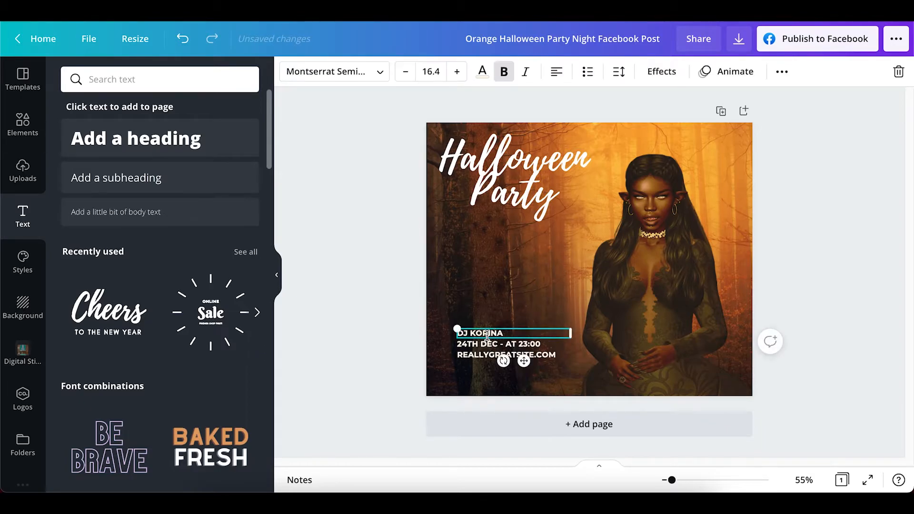
key("Delete")
left_click(484, 343)
key("Delete")
left_click(484, 354)
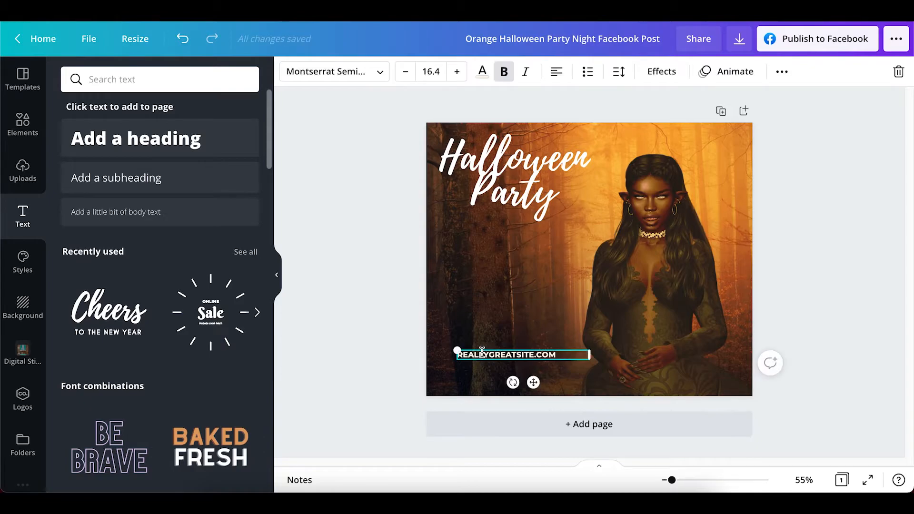
key("Delete")
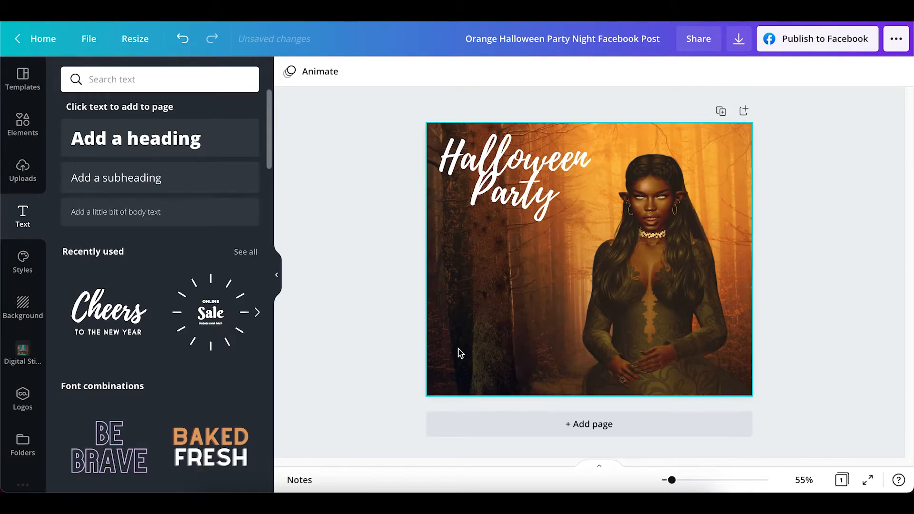
Add the "Online Sale" sunburst text combination, shrink it to a small badge and place it below the Halloween Party title
left_click(223, 332)
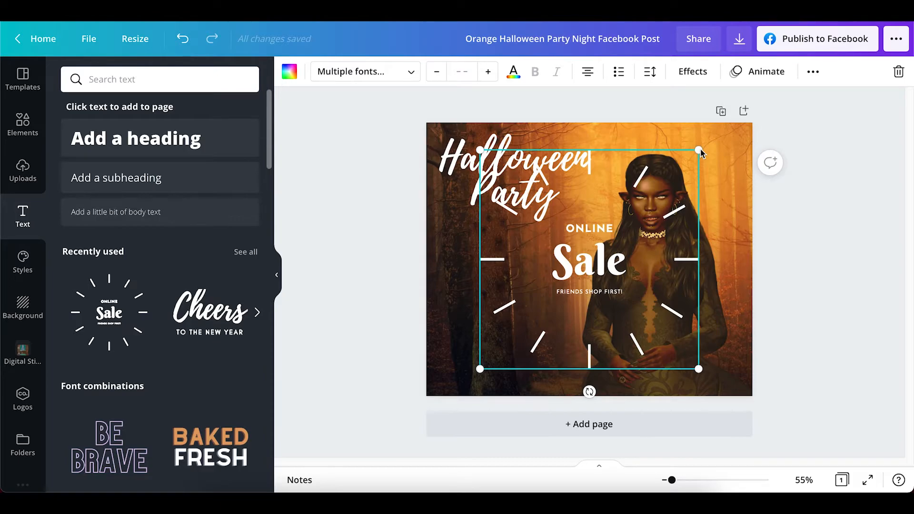
left_click_drag(699, 151, 547, 265)
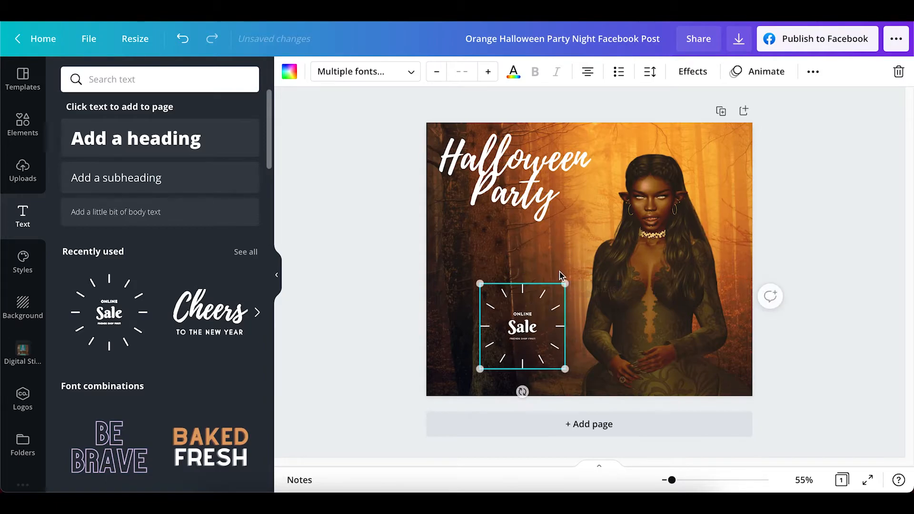
left_click_drag(525, 322, 504, 267)
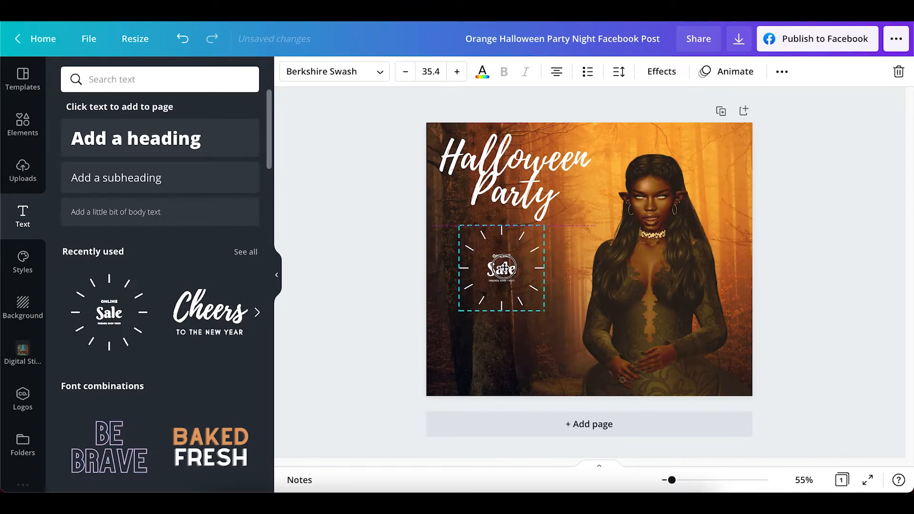
left_click_drag(504, 266, 504, 268)
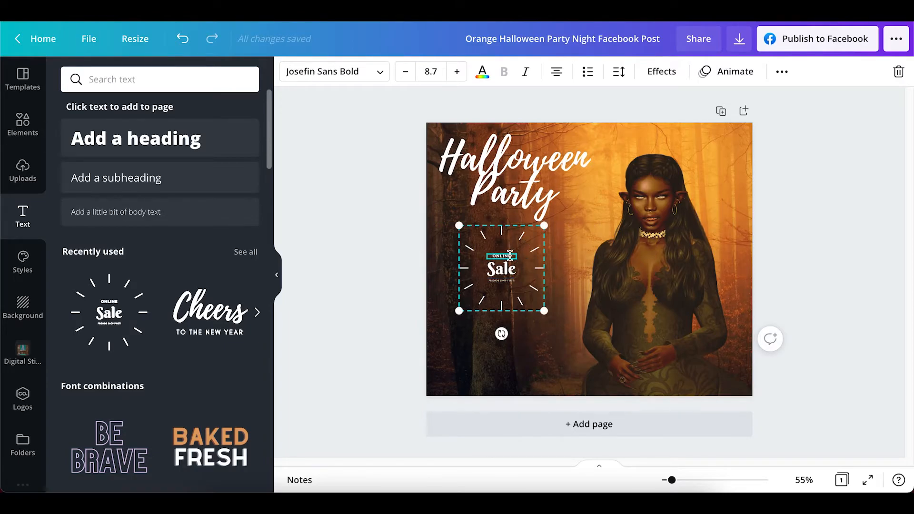
Remove the small text lines above and below "Sale" in the sunburst badge
key("Delete")
left_click(512, 281)
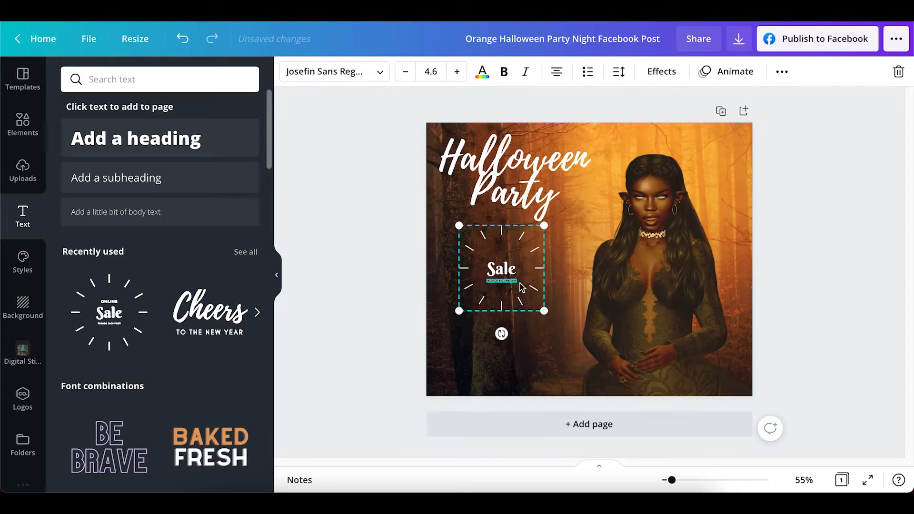
key("Delete")
Replace the "Sale" text inside the sunburst badge with "DJ Doom"
left_click(516, 272)
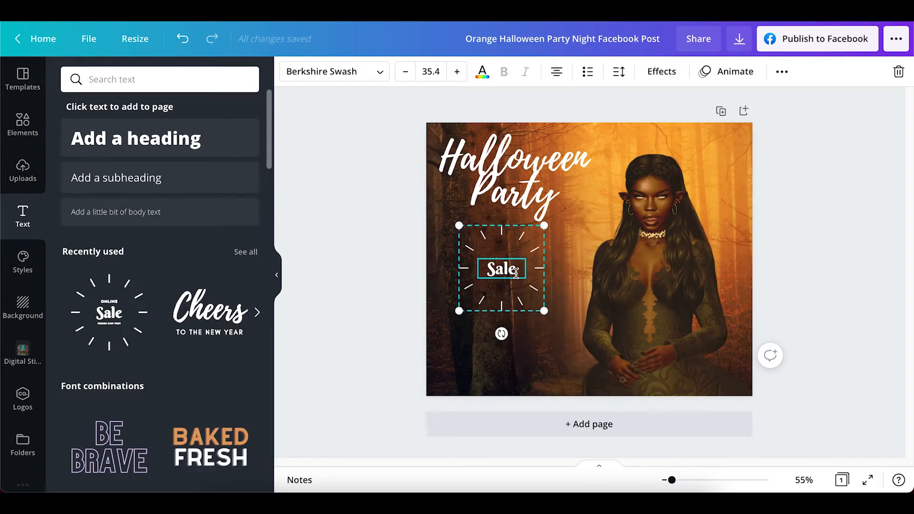
double_click(522, 273)
type("DJ Doo")
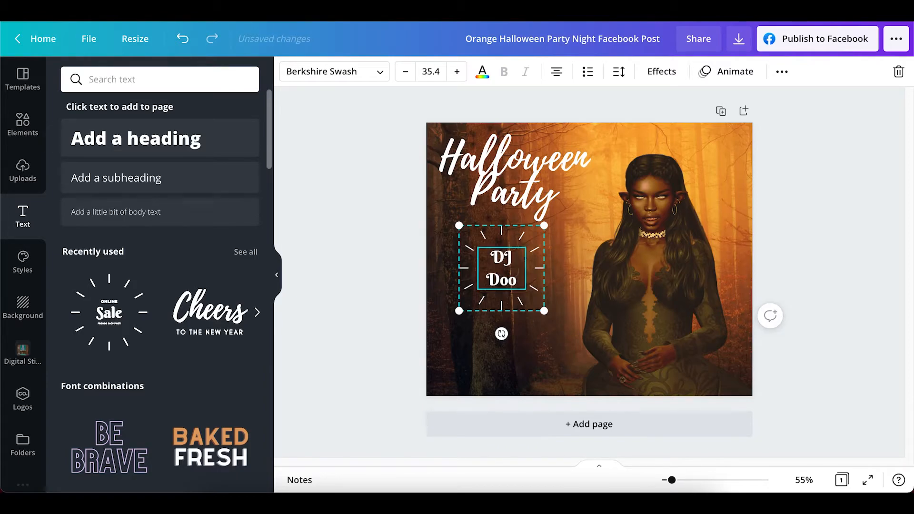
type("m")
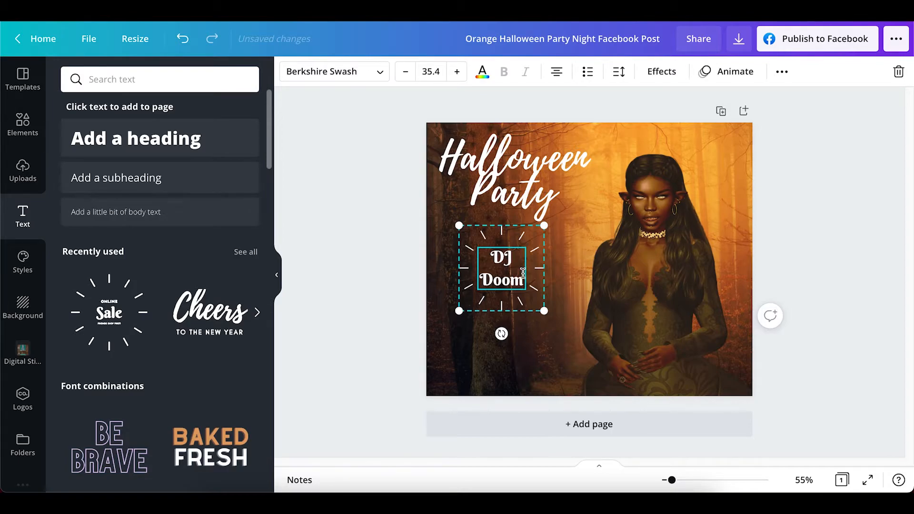
left_click(831, 246)
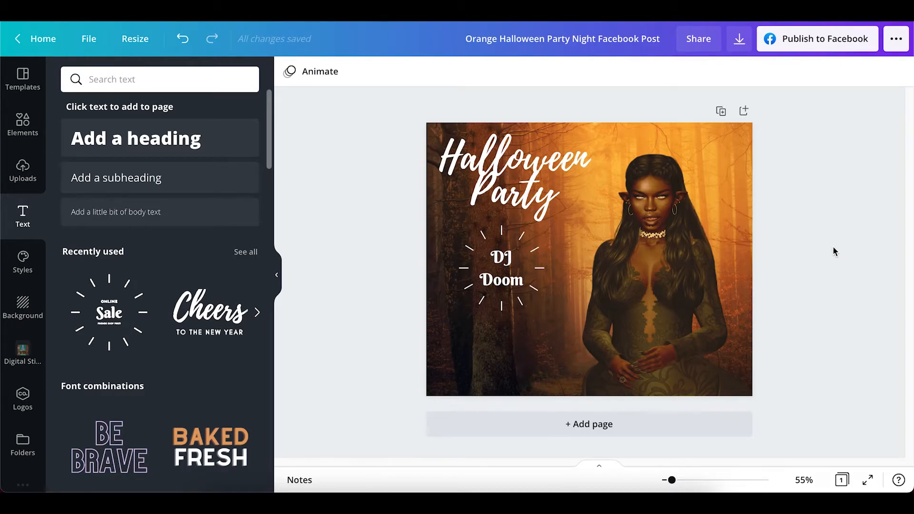
Add a subheading below the DJ Doom badge and replace its placeholder text with "October 31st, 2021"
left_click(164, 183)
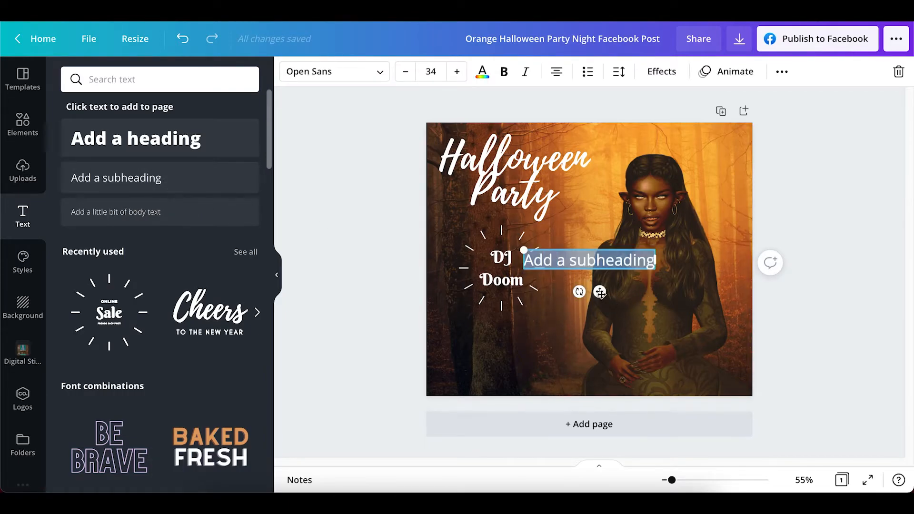
left_click_drag(599, 292, 520, 367)
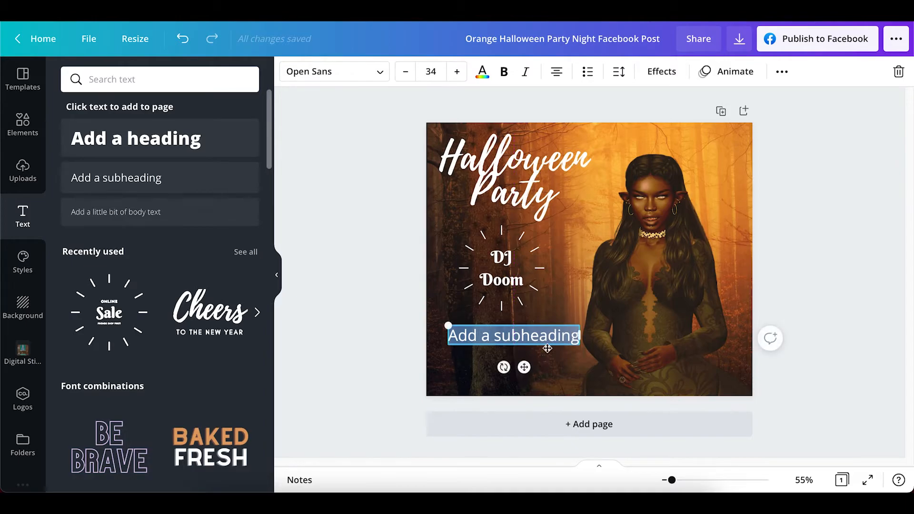
left_click(577, 335)
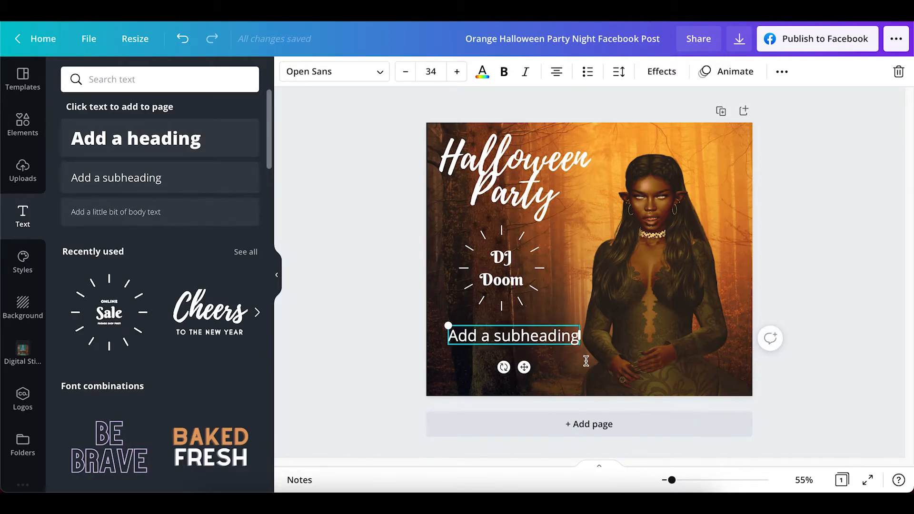
key("BackSpace")
key("BackSpace")
key("BackSpace")
key("BackSpace")
key("BackSpace")
key("BackSpace")
key("BackSpace")
key("BackSpace")
key("BackSpace")
key("BackSpace")
key("BackSpace")
key("BackSpace")
key("BackSpace")
key("BackSpace")
key("BackSpace")
key("BackSpace")
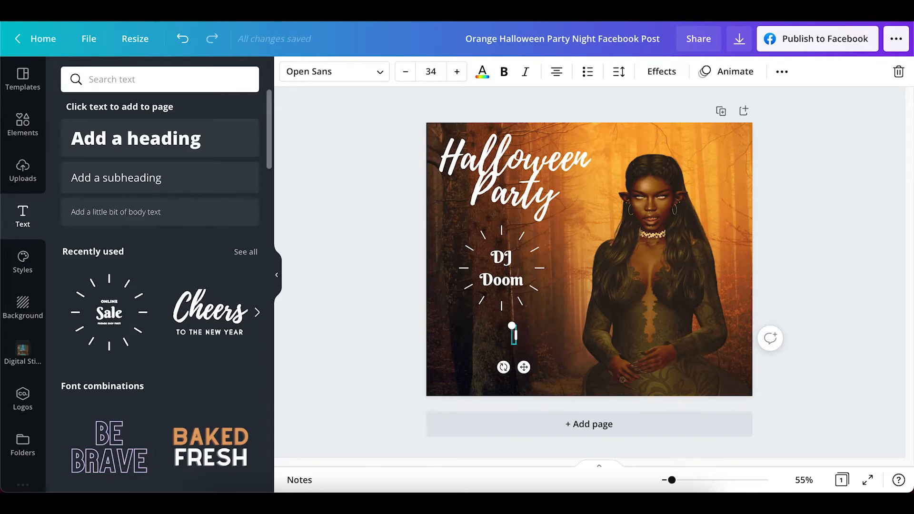
type("October ")
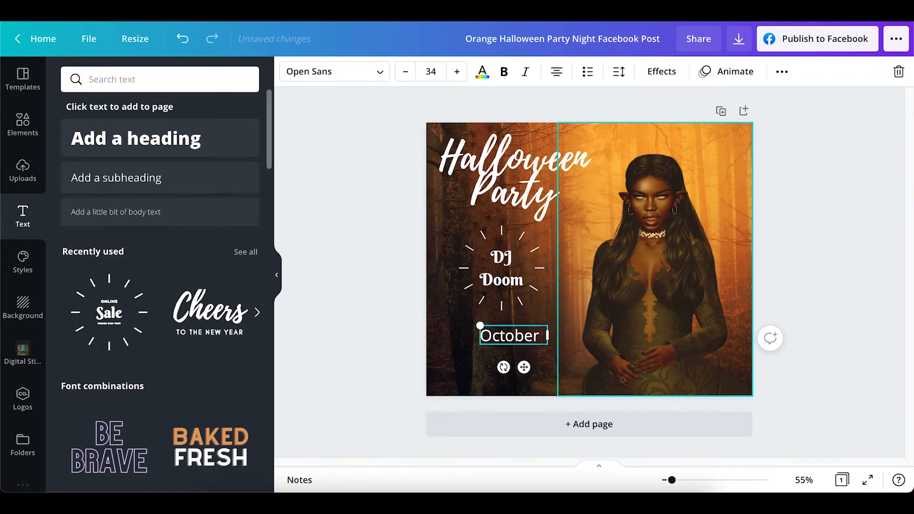
type("31st")
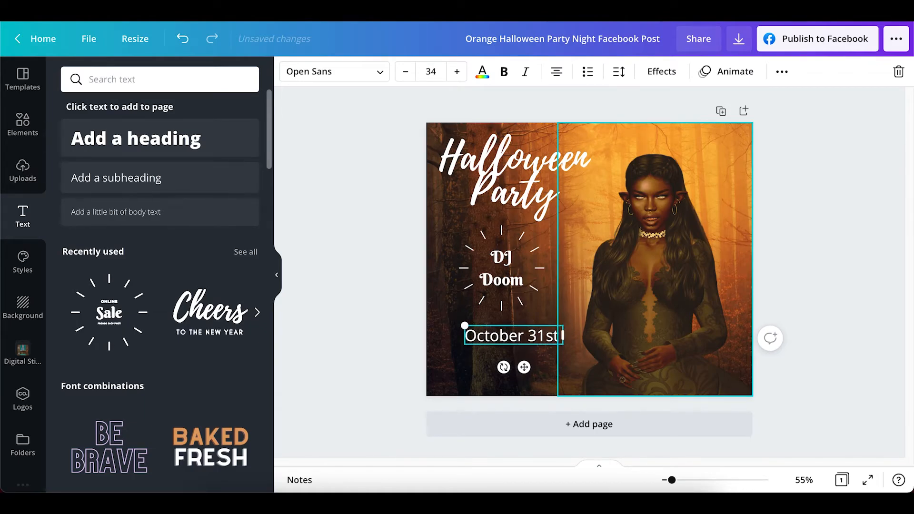
type(", 2021")
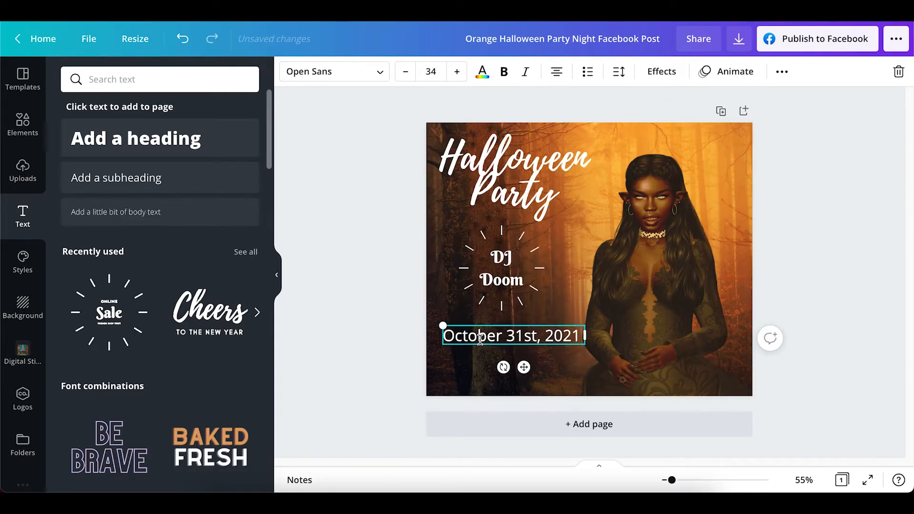
Reduce the font size of the date line to 23
left_click_drag(445, 335, 583, 337)
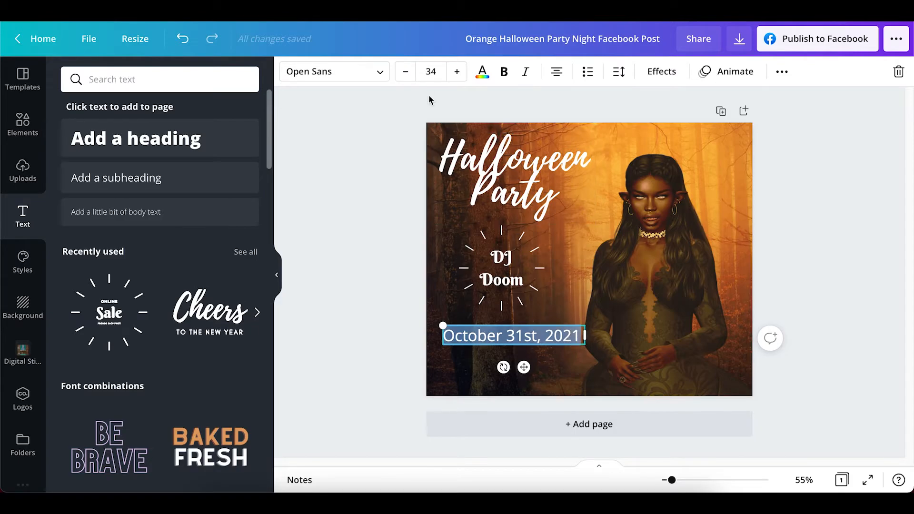
left_click(405, 76)
left_click(406, 76)
left_click(405, 76)
left_click(405, 76)
left_click(405, 76)
left_click(405, 77)
left_click(405, 76)
left_click(405, 76)
left_click(405, 76)
left_click(406, 76)
left_click(405, 76)
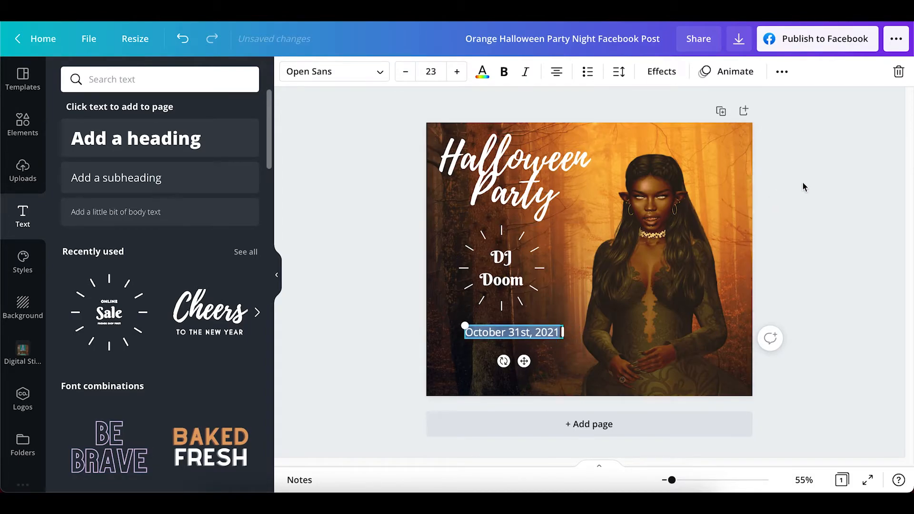
left_click(824, 176)
Move the date line slightly so it sits centered beneath the DJ Doom badge
left_click(501, 336)
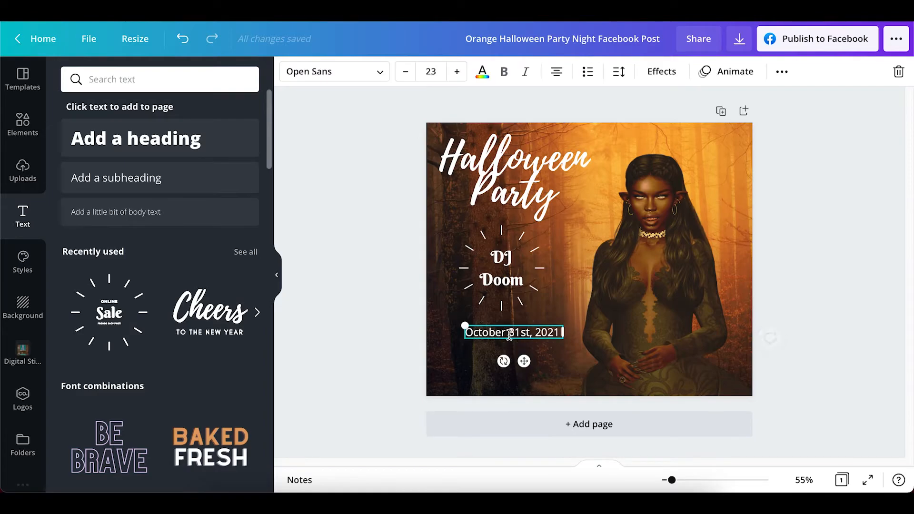
left_click_drag(523, 360, 517, 358)
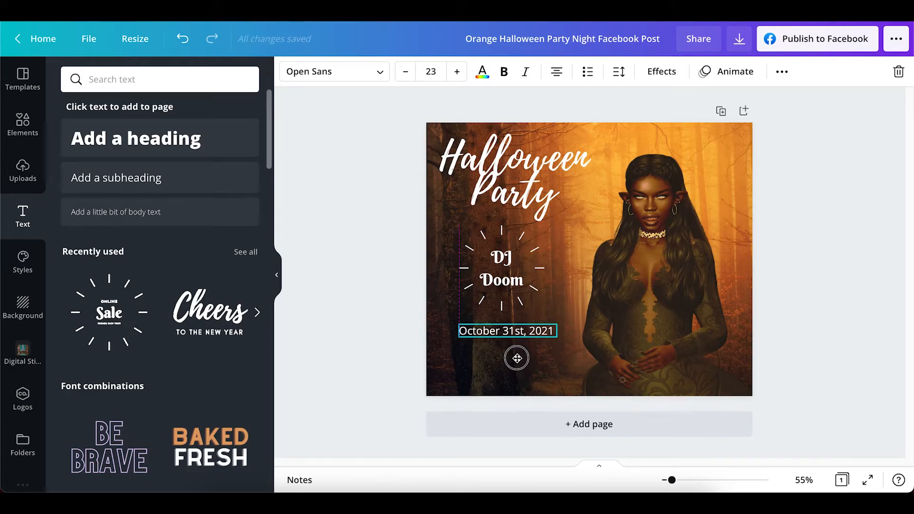
left_click(833, 243)
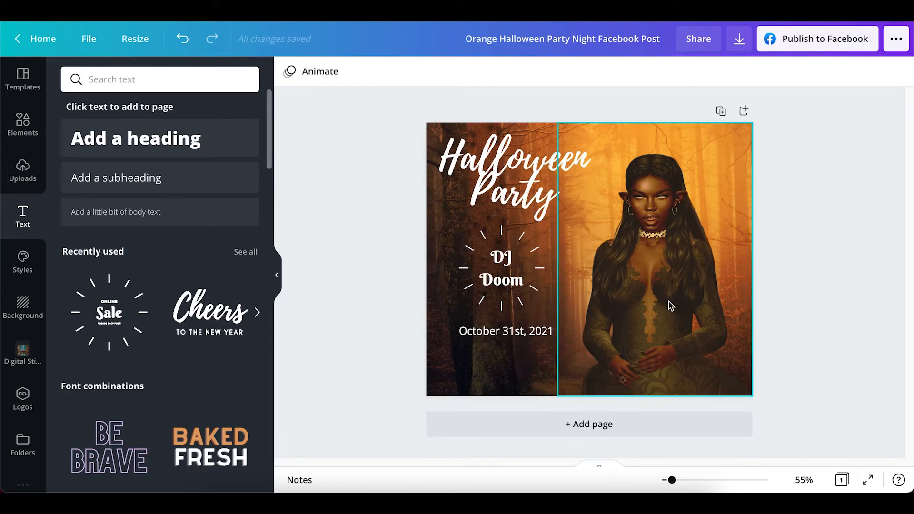
Duplicate the "October 31st, 2021" line and place the copy directly underneath the original
left_click(516, 333)
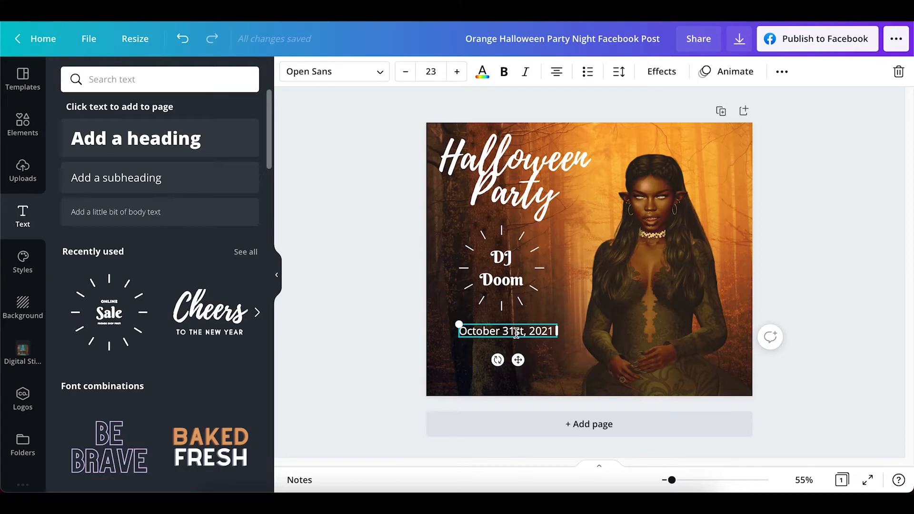
right_click(516, 331)
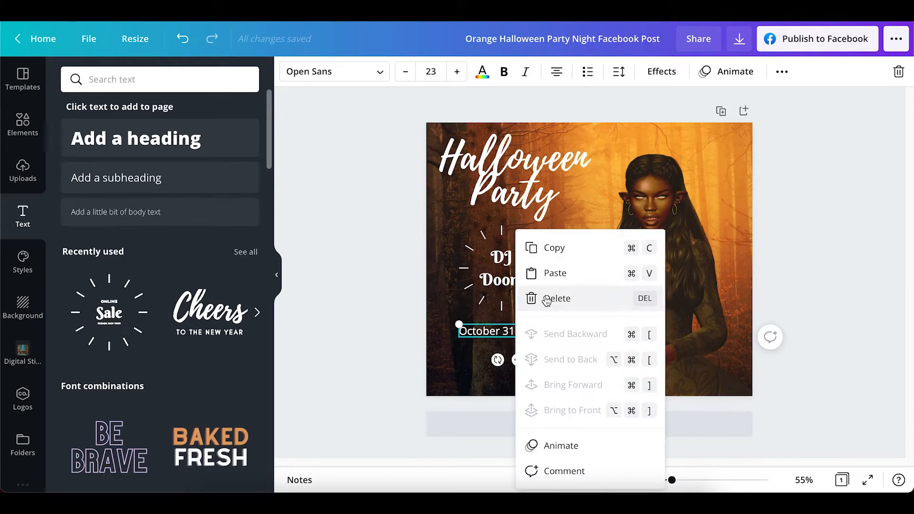
left_click(555, 250)
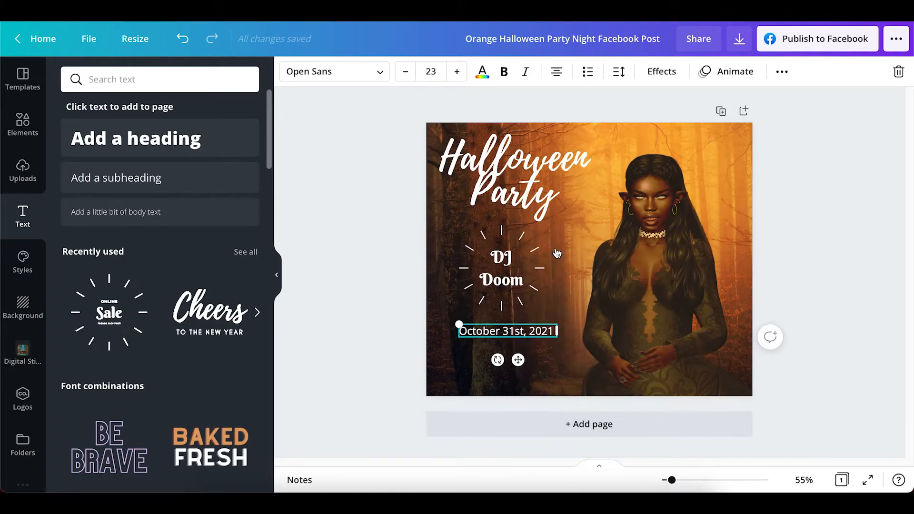
right_click(465, 367)
left_click(500, 349)
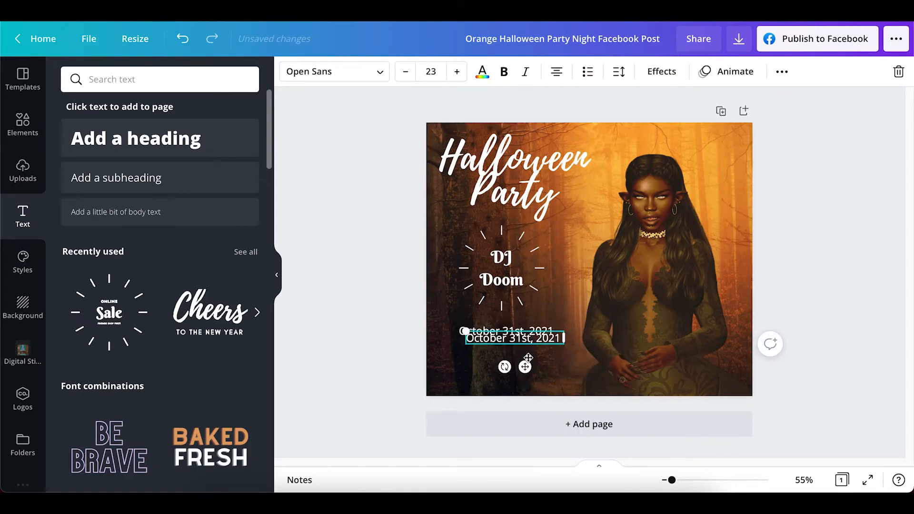
left_click_drag(524, 367, 519, 376)
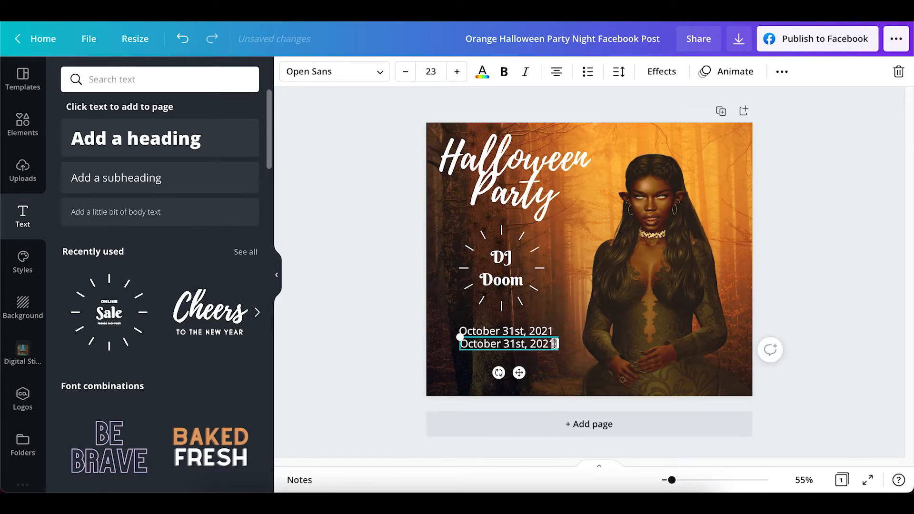
Replace the text of the lower date copy with "6pm - 8pm slt"
key("BackSpace")
key("BackSpace")
key("BackSpace")
key("BackSpace")
key("BackSpace")
key("BackSpace")
key("BackSpace")
key("BackSpace")
key("BackSpace")
key("BackSpace")
key("BackSpace")
key("BackSpace")
key("BackSpace")
key("BackSpace")
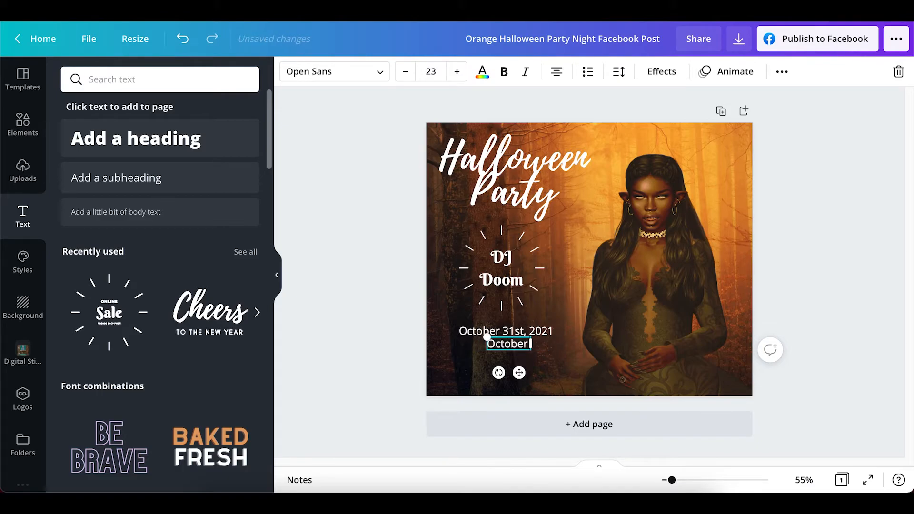
key("BackSpace")
key("BackSpace")
key("BackSpace")
key("BackSpace")
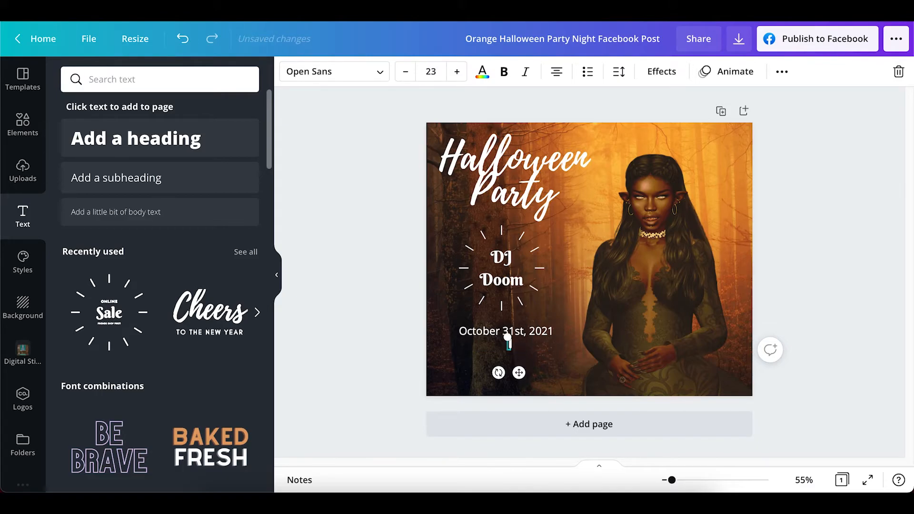
type("6pm - 8pm")
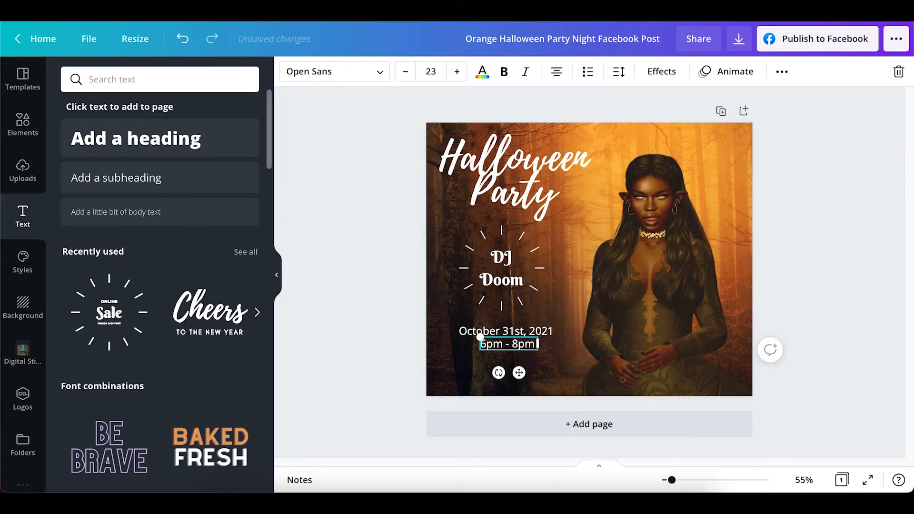
type(" slt")
left_click(792, 239)
Adjust the position of the "6pm - 8pm slt" line so it is centered under the date
left_click(516, 344)
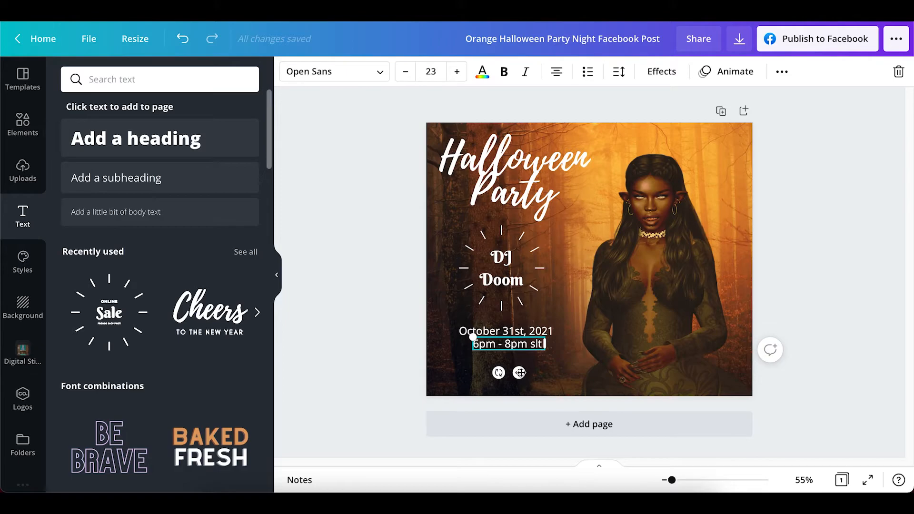
left_click_drag(519, 373, 517, 374)
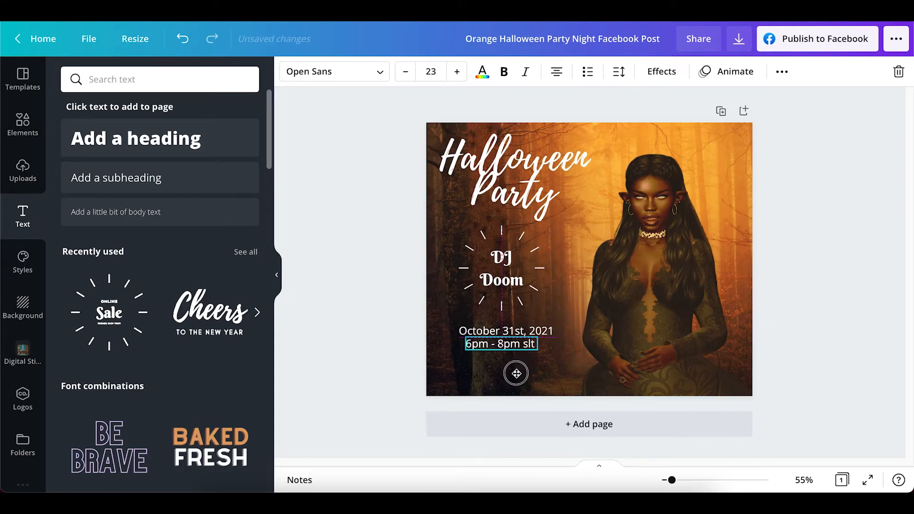
left_click(831, 188)
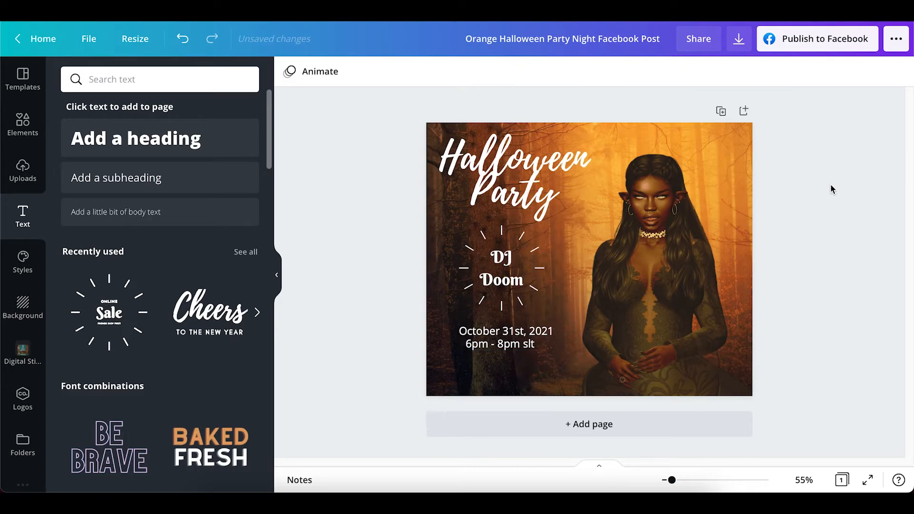
left_click(523, 344)
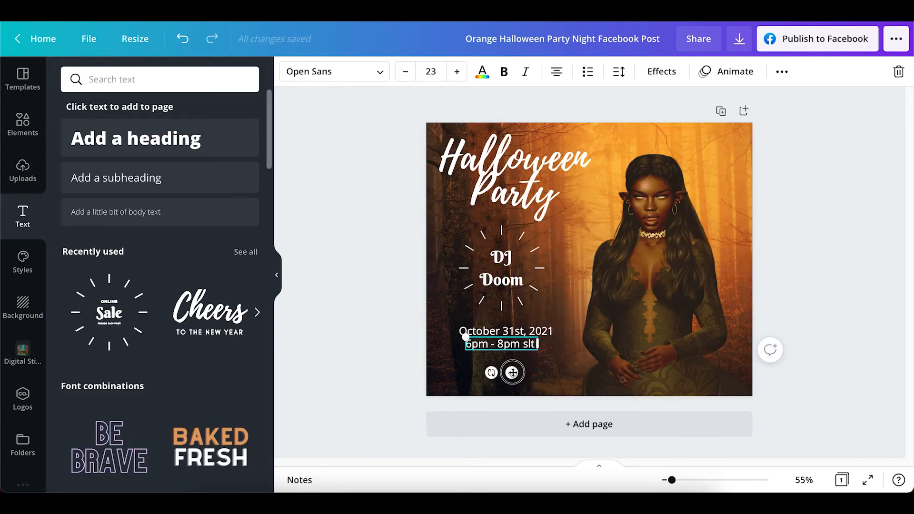
left_click_drag(512, 373, 515, 373)
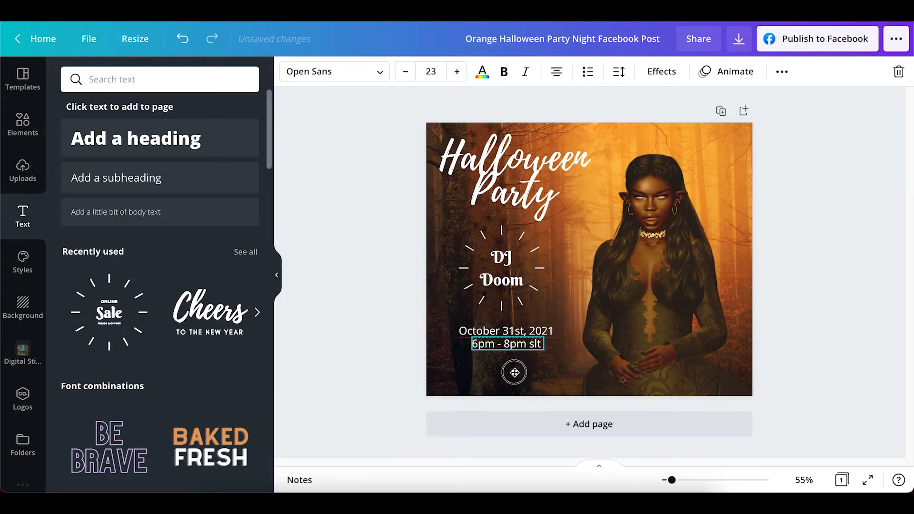
left_click(807, 209)
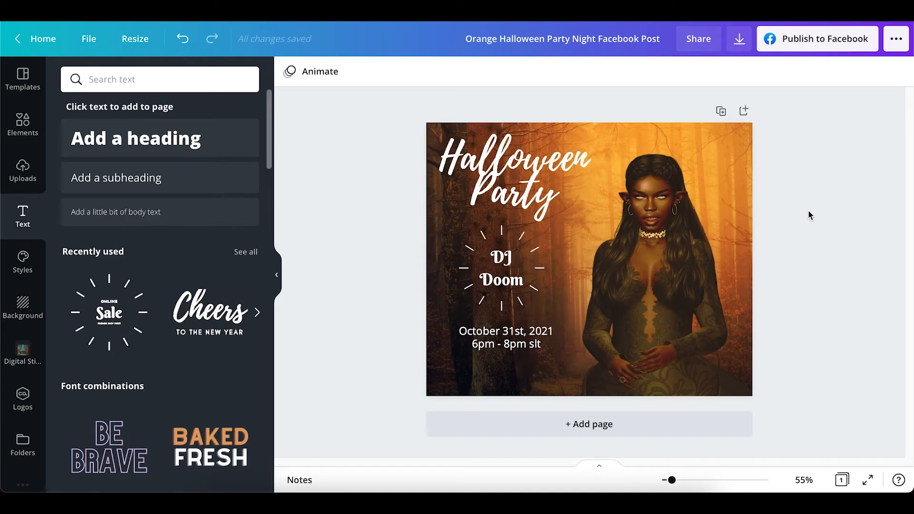
Duplicate the "6pm - 8pm slt" line and align the copy directly below it
left_click(518, 356)
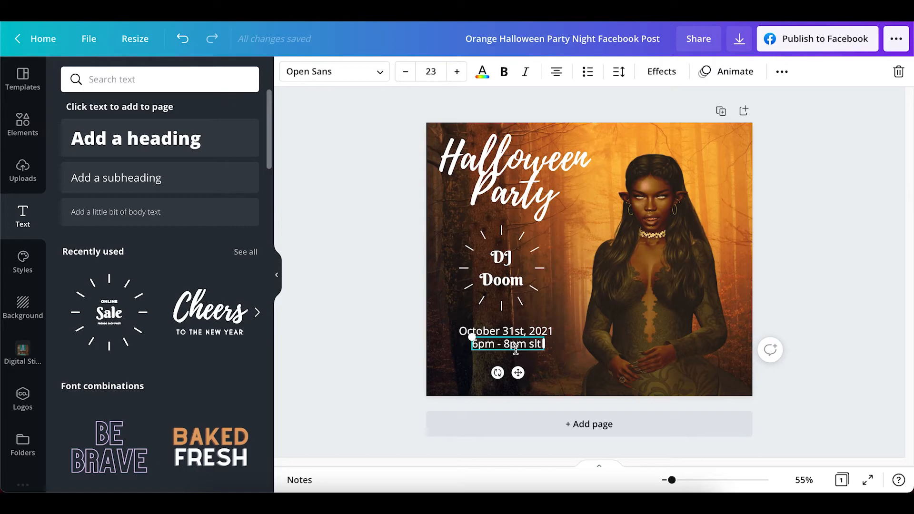
left_click(541, 366)
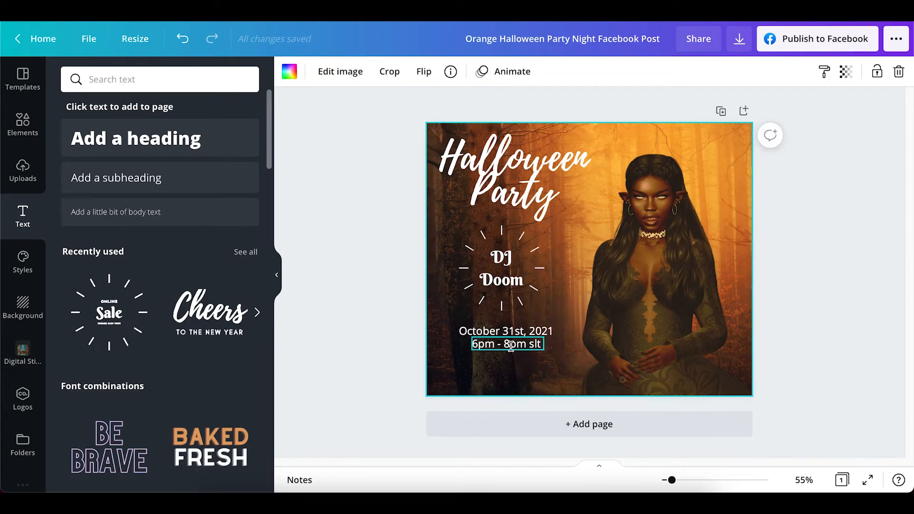
left_click(511, 346)
right_click(511, 347)
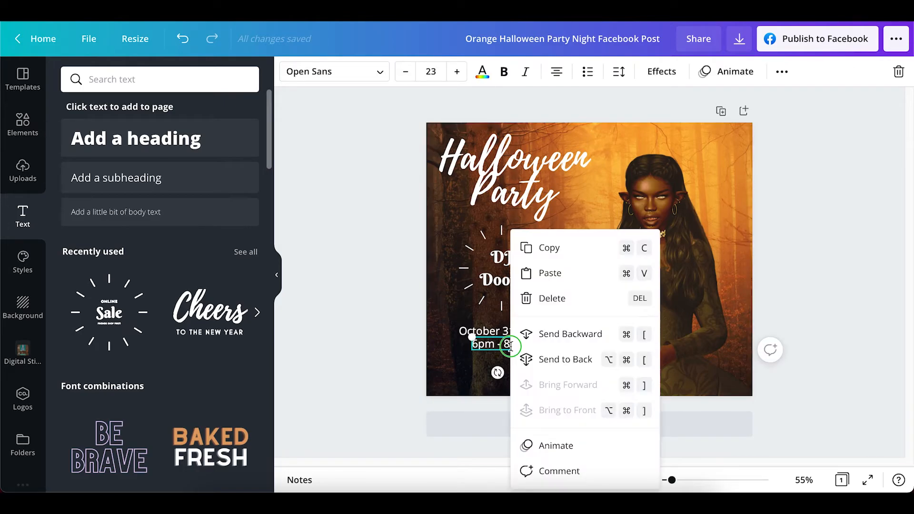
left_click(550, 253)
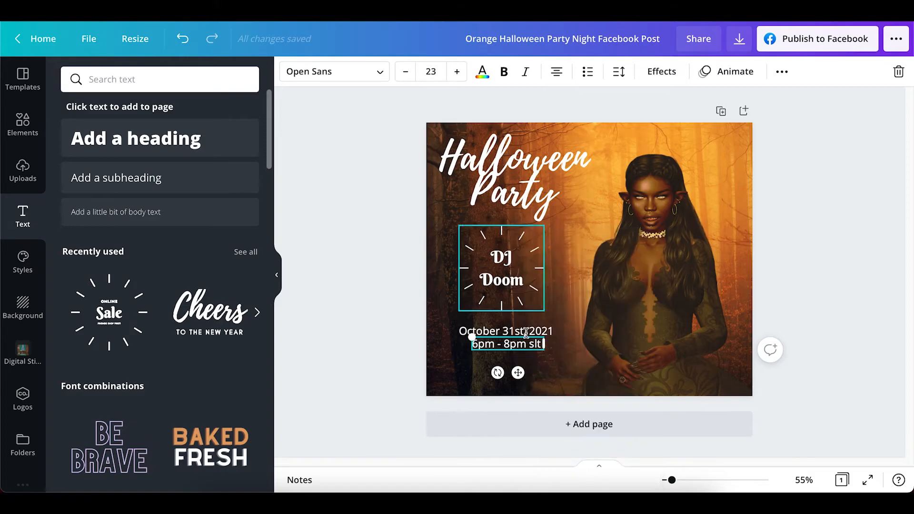
left_click(543, 367)
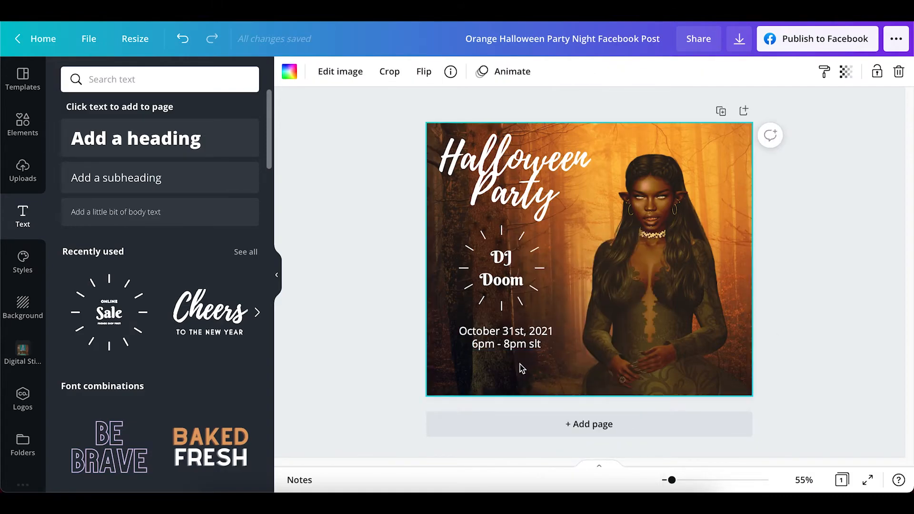
right_click(520, 364)
left_click(547, 348)
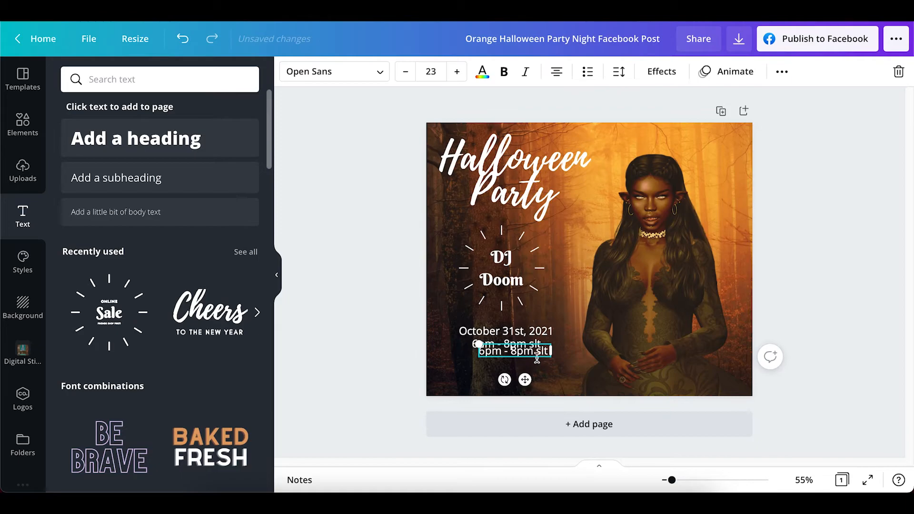
left_click_drag(524, 380, 519, 386)
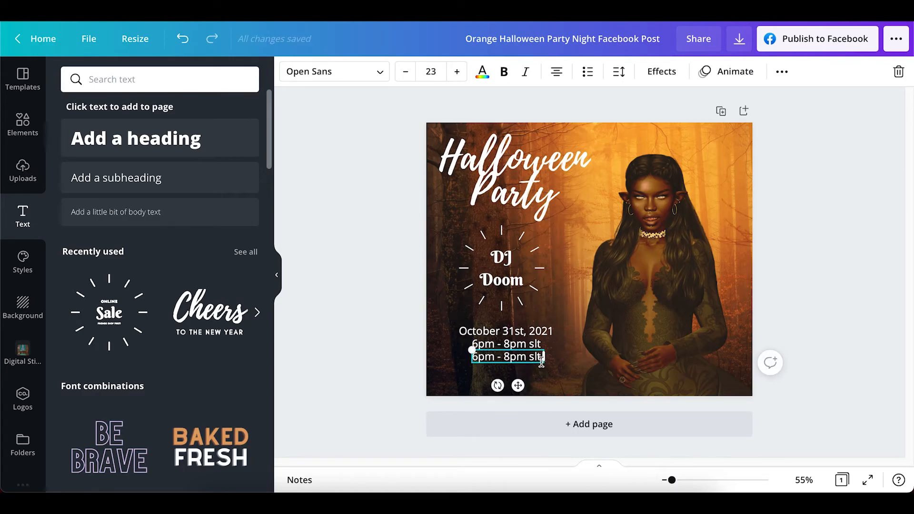
Replace the text of the lower time copy with "@ The Village"
key("BackSpace")
key("BackSpace")
key("BackSpace")
key("BackSpace")
key("BackSpace")
key("BackSpace")
key("BackSpace")
key("BackSpace")
key("BackSpace")
key("BackSpace")
key("BackSpace")
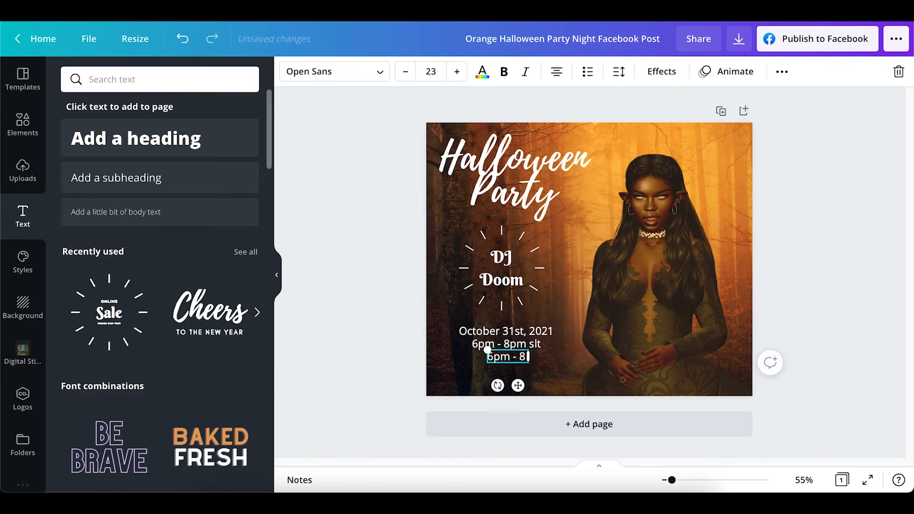
key("BackSpace")
key("BackSpace")
type("@ The")
key("BackSpace")
key("BackSpace")
key("BackSpace")
key("BackSpace")
type("The Village")
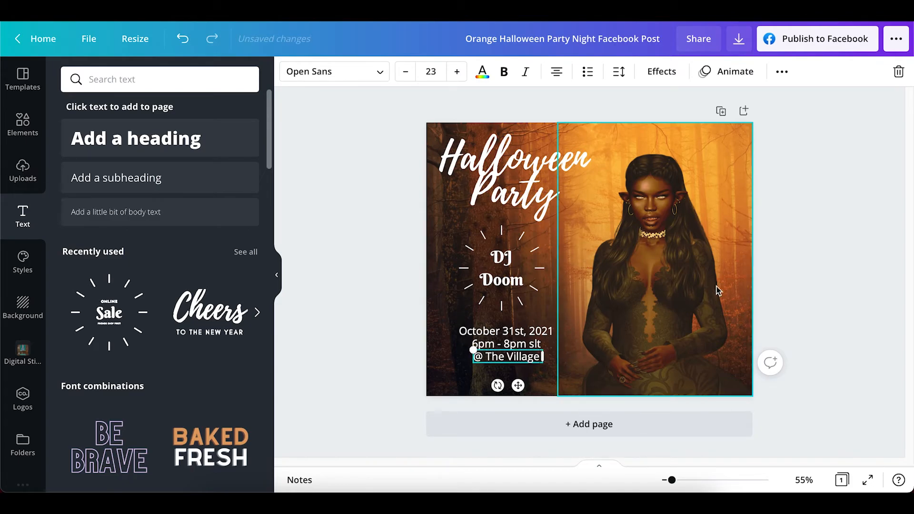
Move the "@ The Village" line slightly down and to the left, leaving a gap below the "6pm - 8pm slt" line
left_click(809, 240)
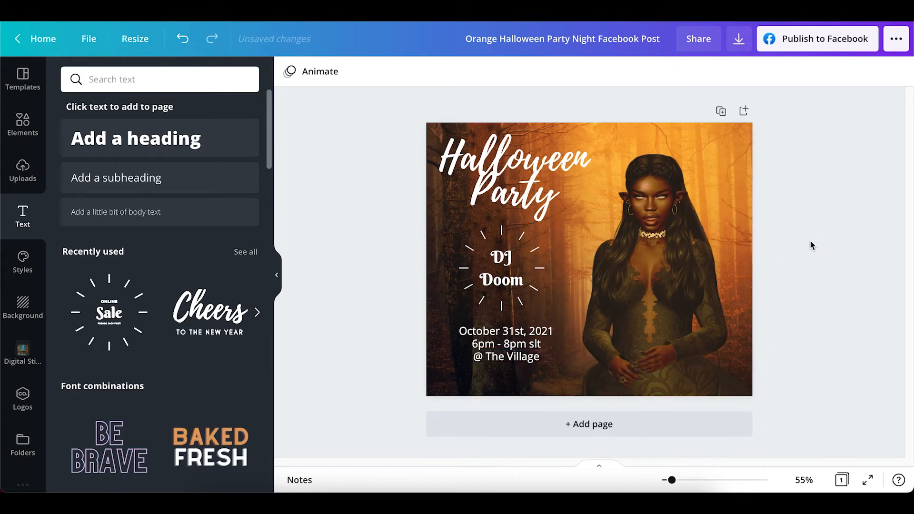
left_click(509, 357)
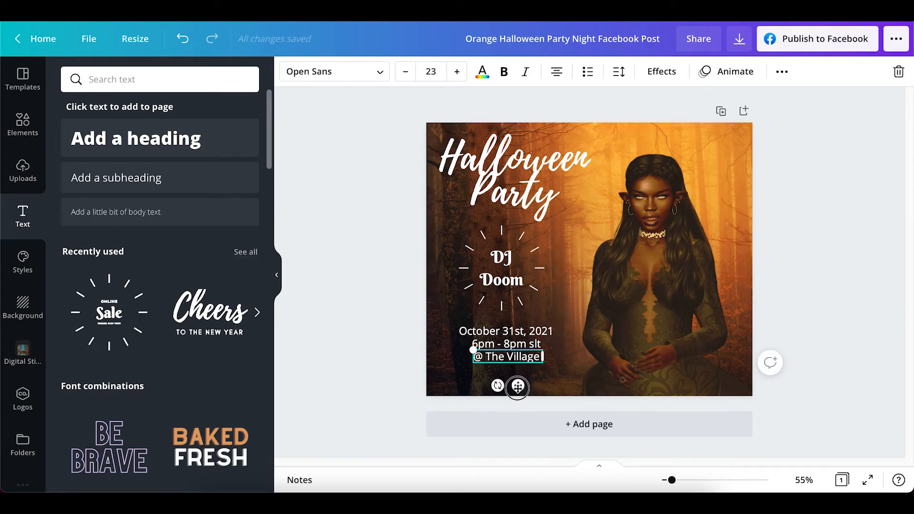
left_click_drag(518, 386, 514, 391)
left_click(812, 278)
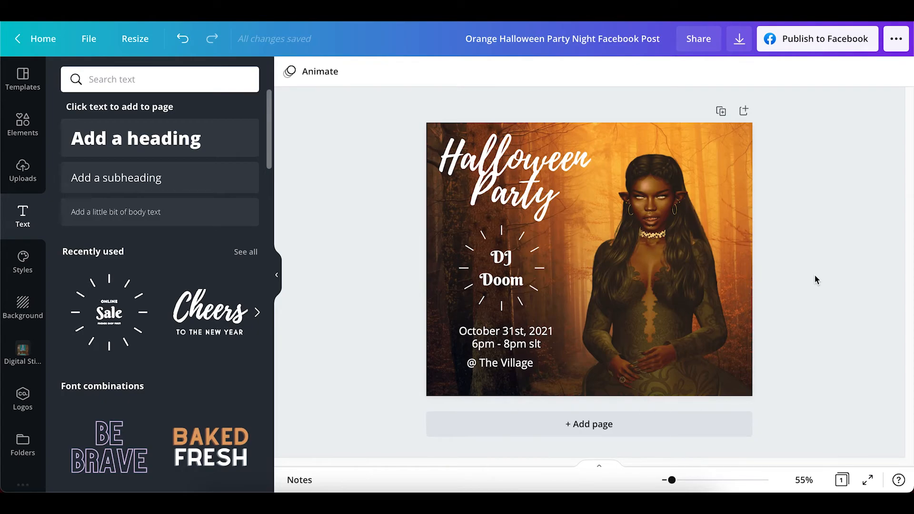
Search the elements library for "witch" and browse the resulting graphics and photos
left_click(26, 131)
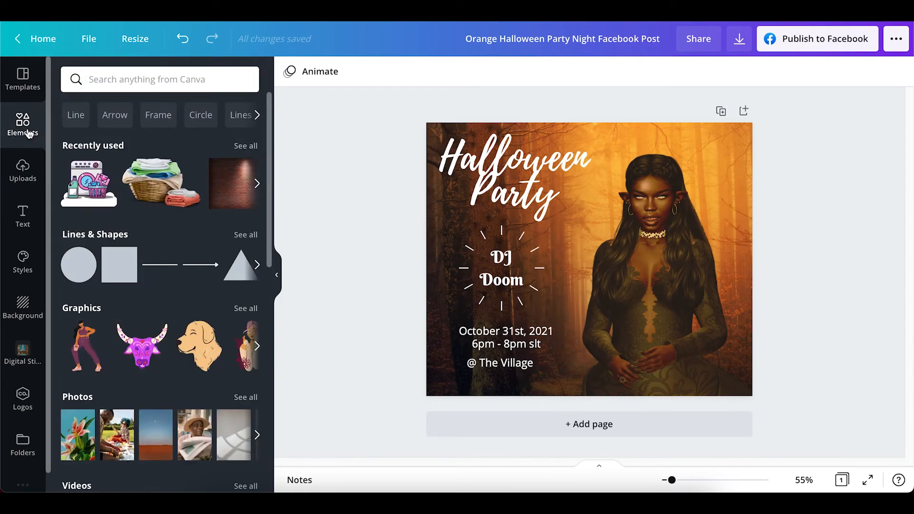
left_click(164, 77)
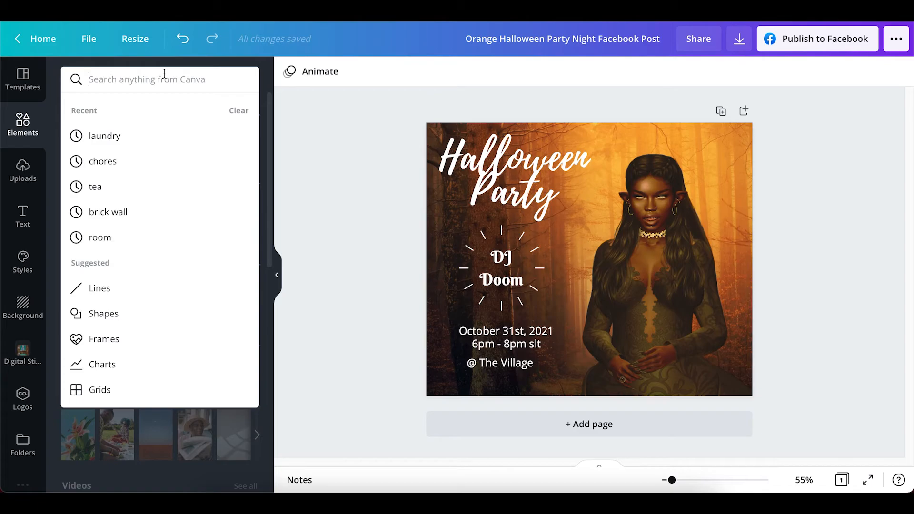
type("witch")
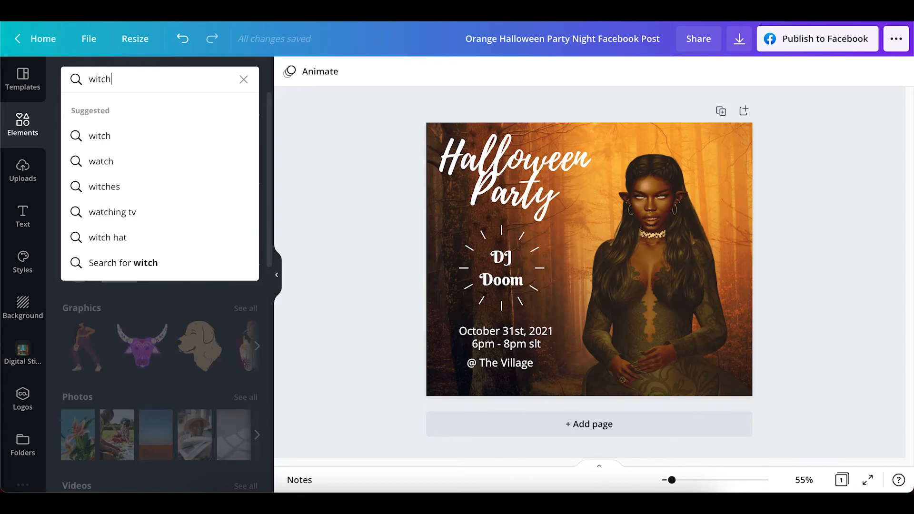
key("Return")
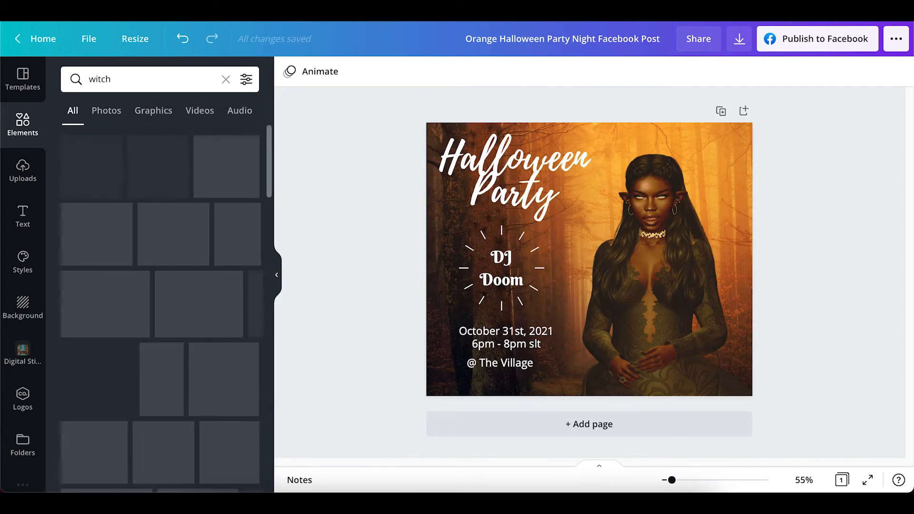
scroll(148, 249, "down", 3)
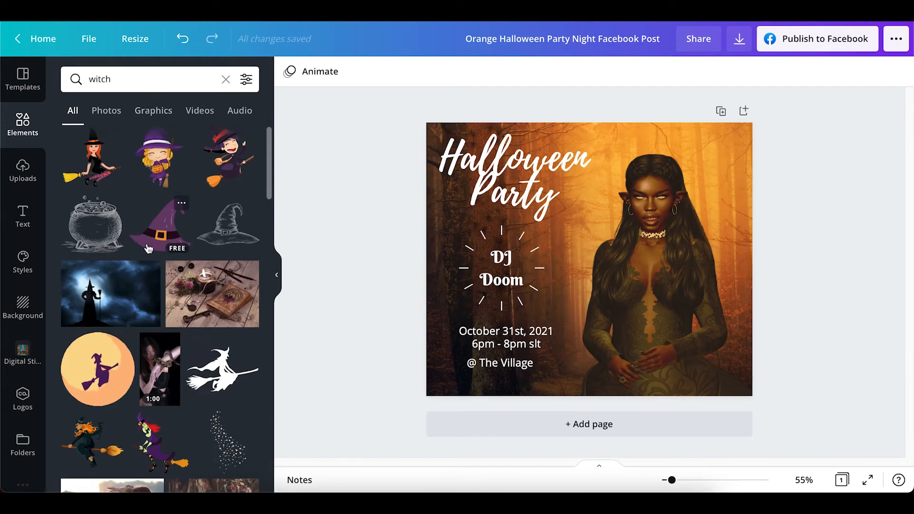
scroll(148, 249, "down", 5)
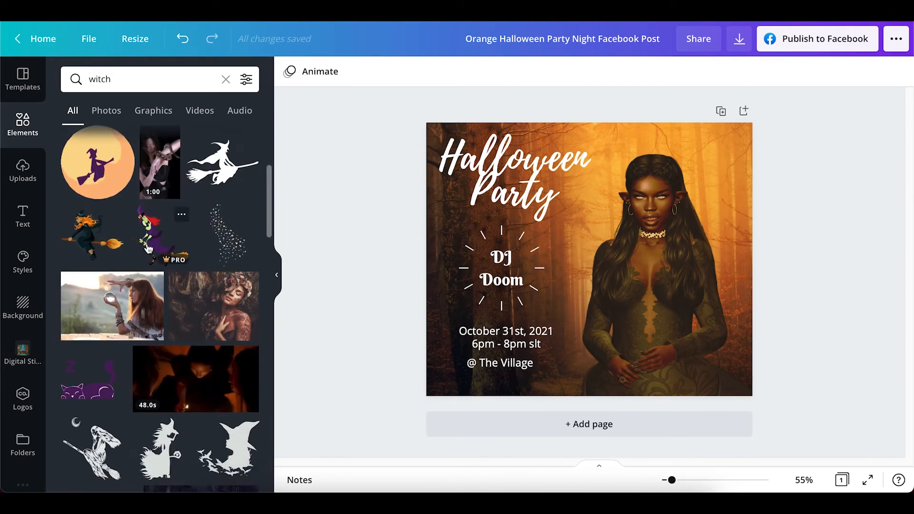
scroll(148, 249, "down", 2)
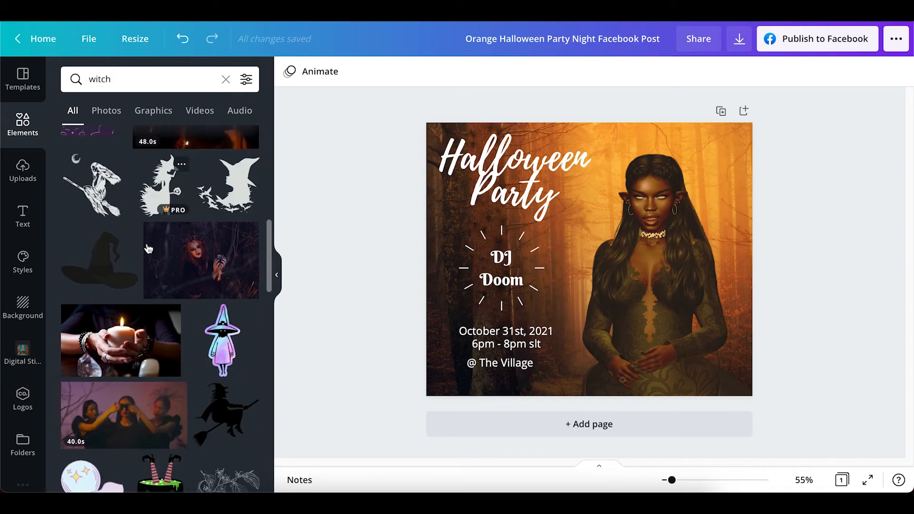
scroll(148, 248, "down", 2)
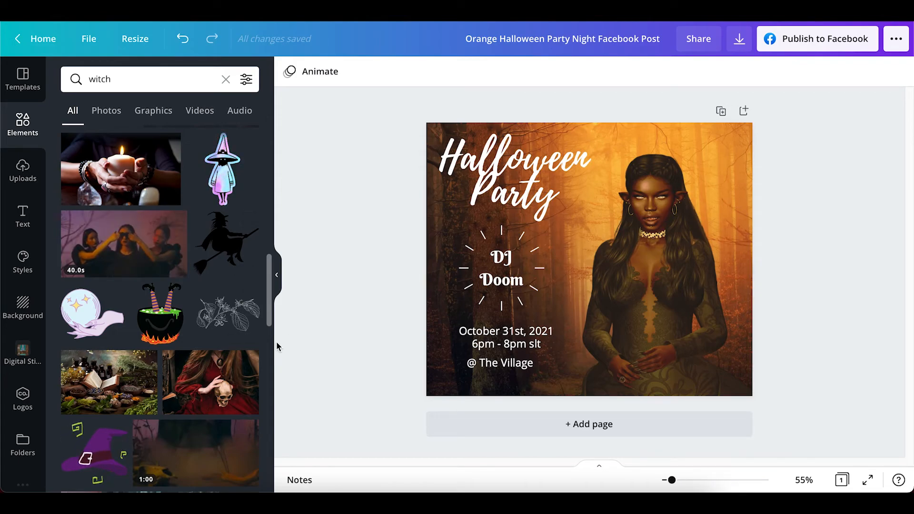
Review the Facebook Page publishing option and the file types available for downloading the design
left_click(804, 43)
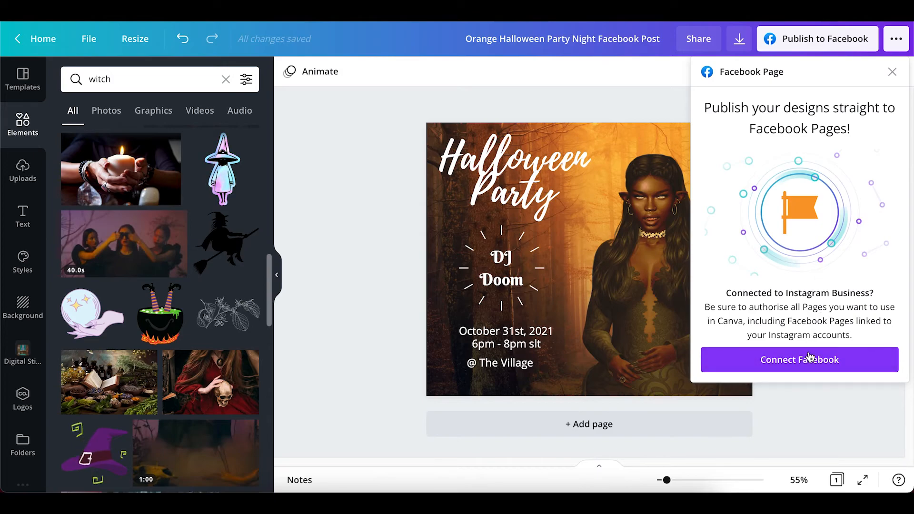
left_click(892, 72)
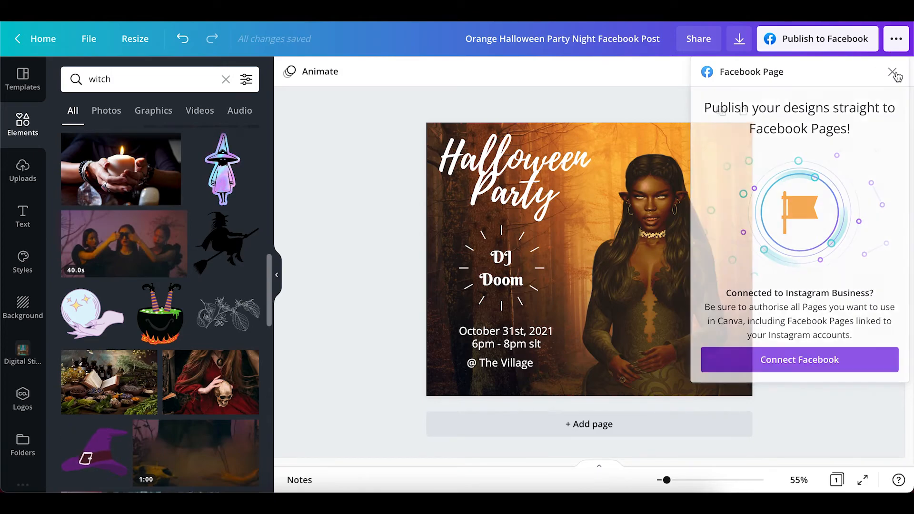
left_click(741, 42)
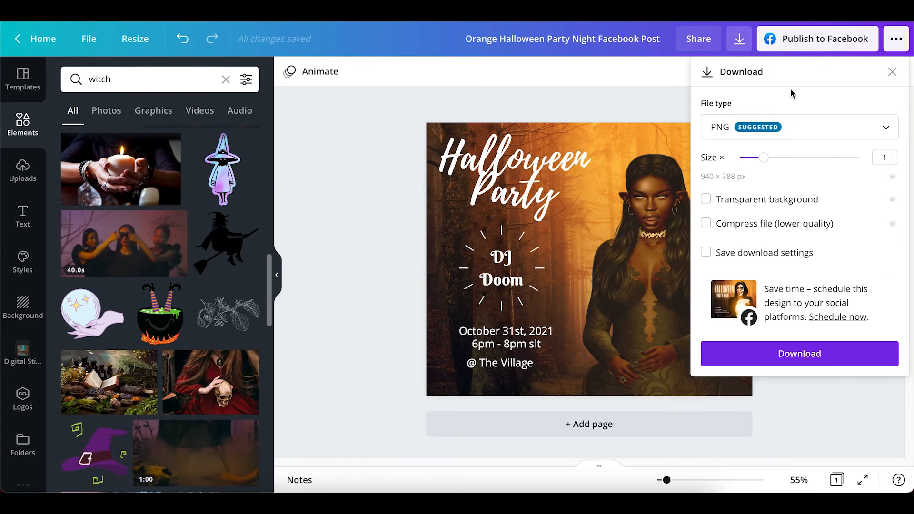
left_click(884, 131)
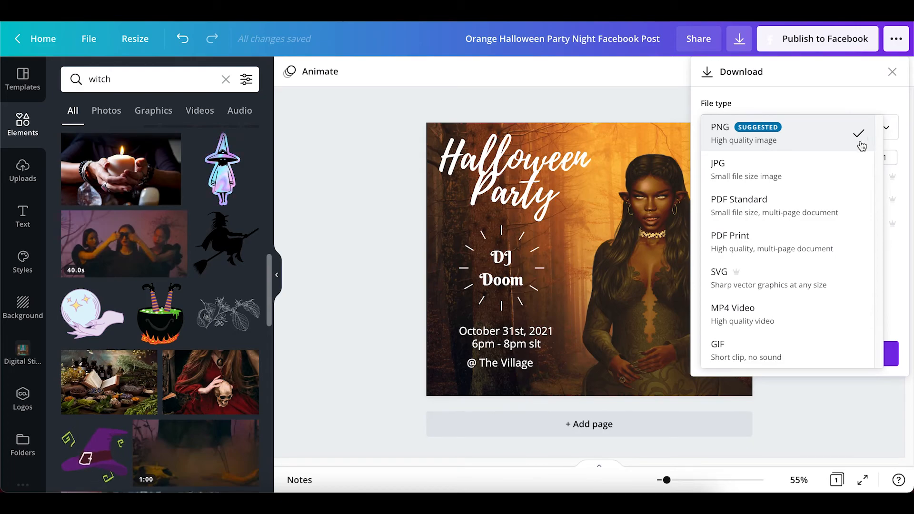
left_click(390, 189)
left_click(387, 183)
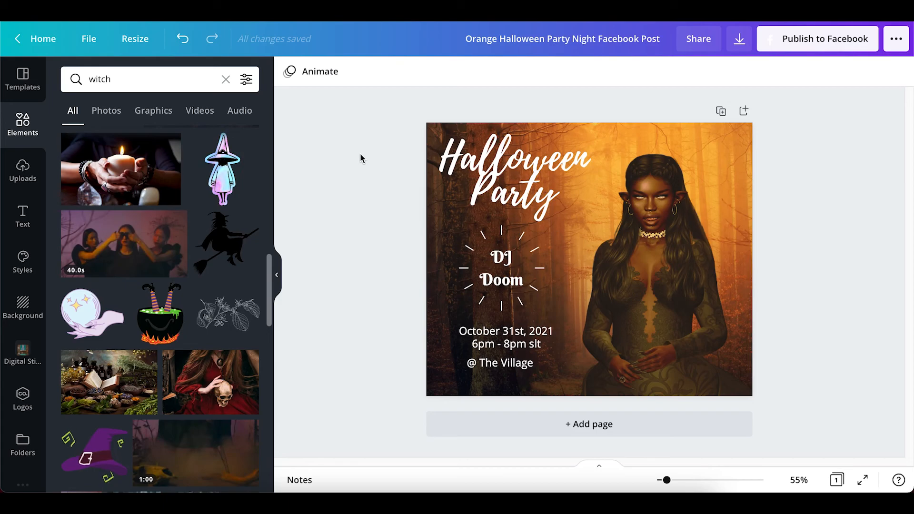
Show the page animation options for the Halloween party design
left_click(324, 77)
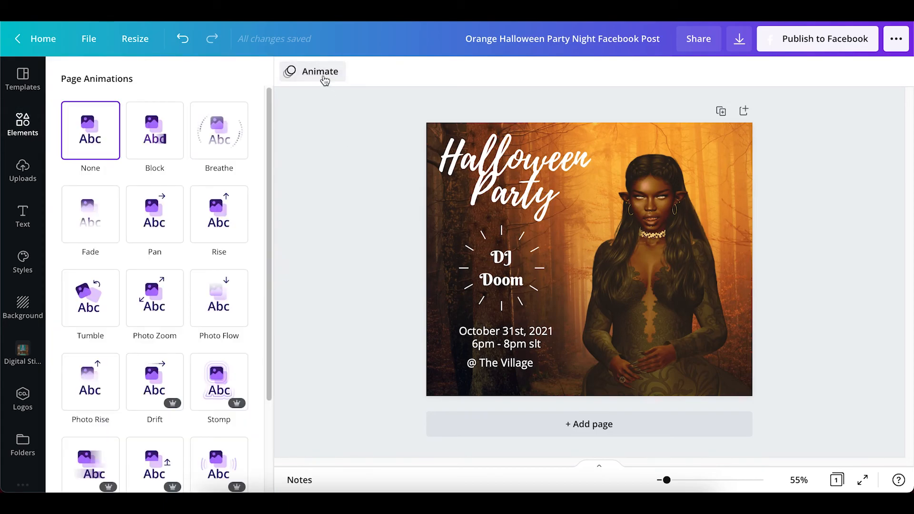